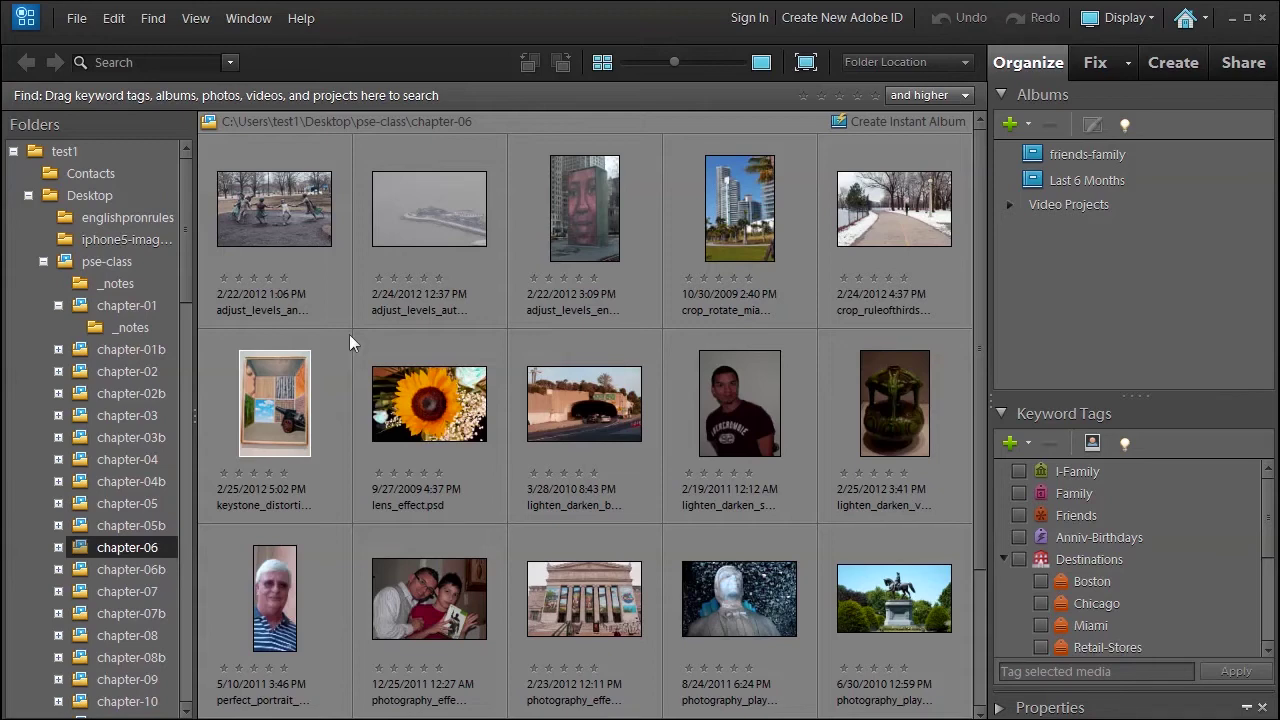
- Select lens_effect.psd and the lighten_darken portrait together in the chapter-06 folder
click(434, 411)
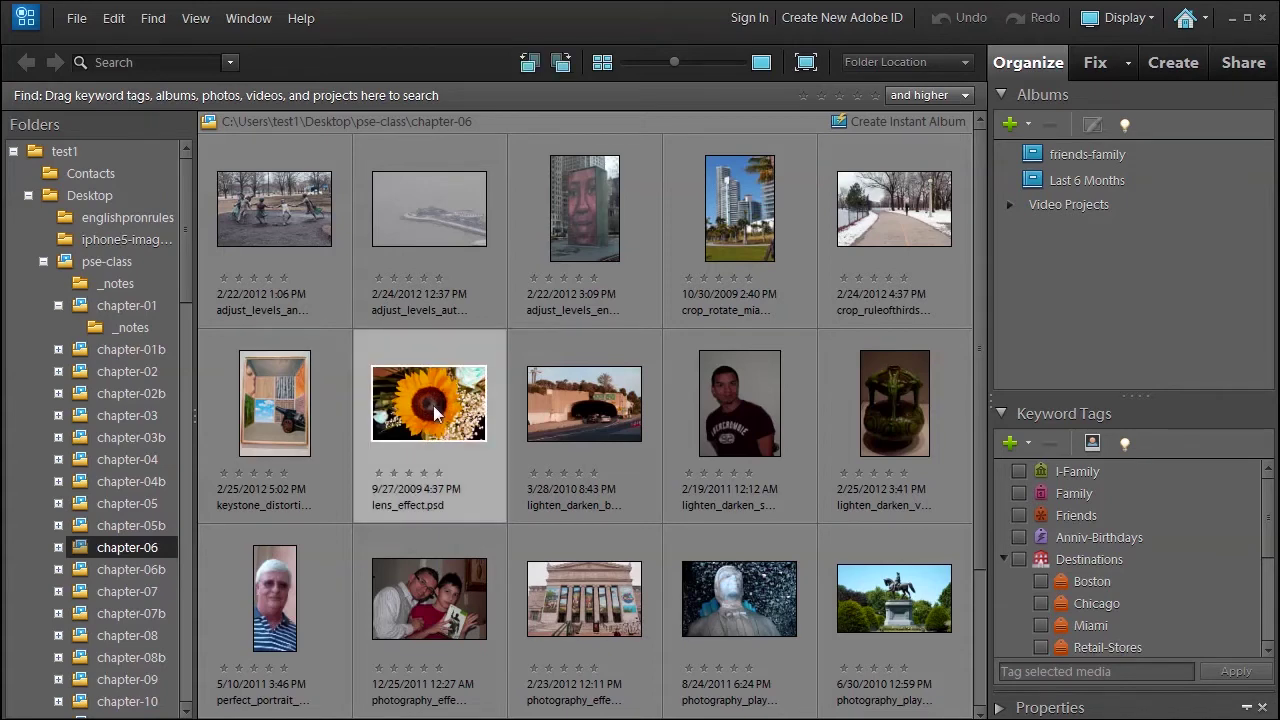
ctrl+click(738, 406)
- Open both selected photos in the Photoshop Elements Editor's Guided mode
right_click(738, 406)
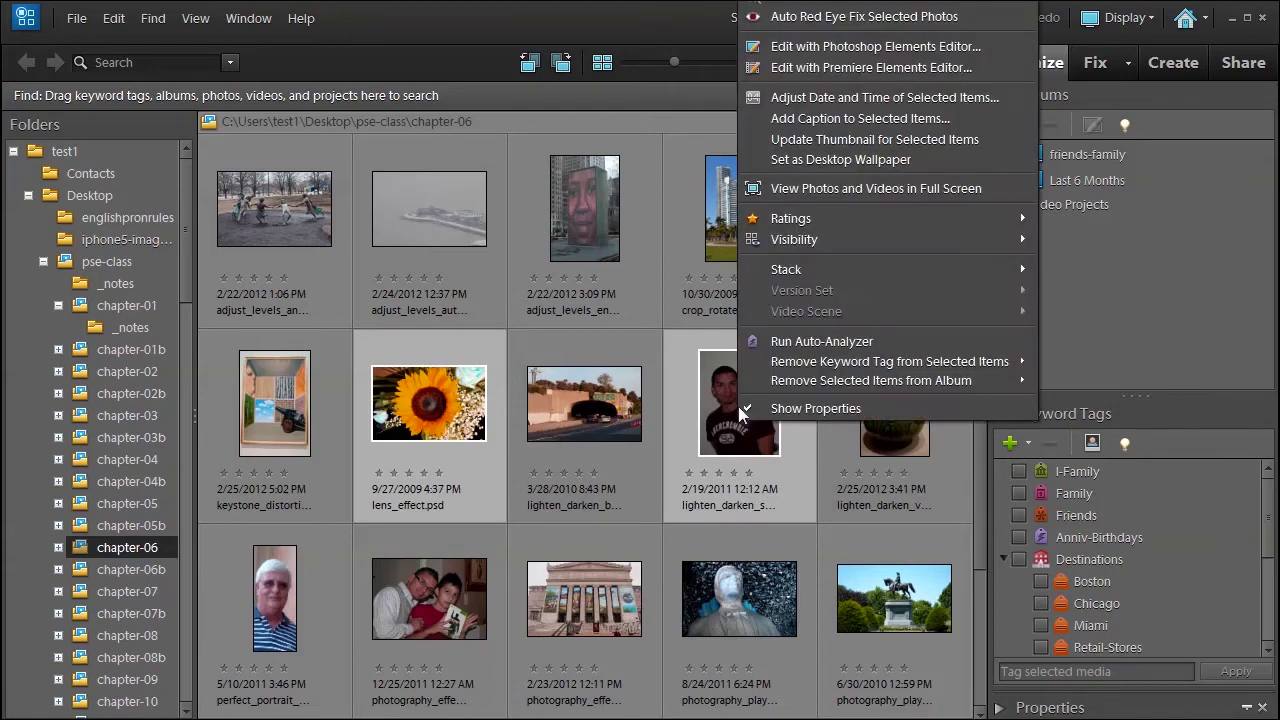
click(818, 51)
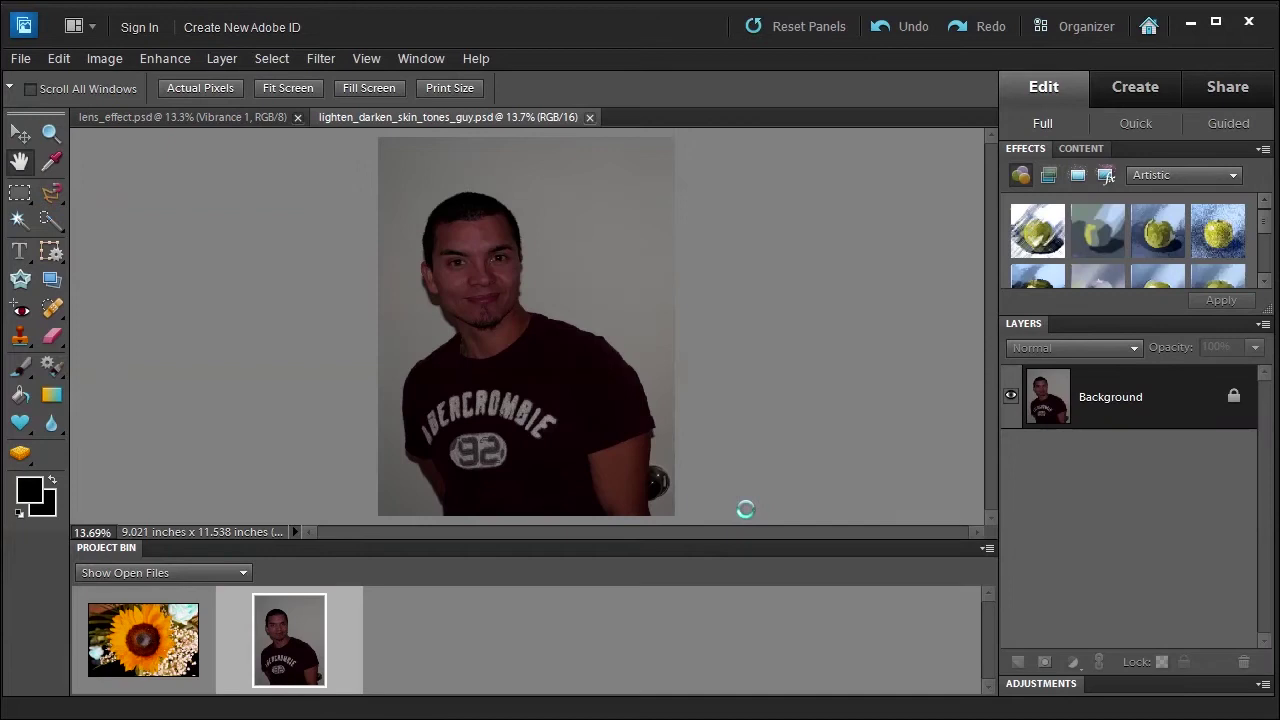
click(1229, 127)
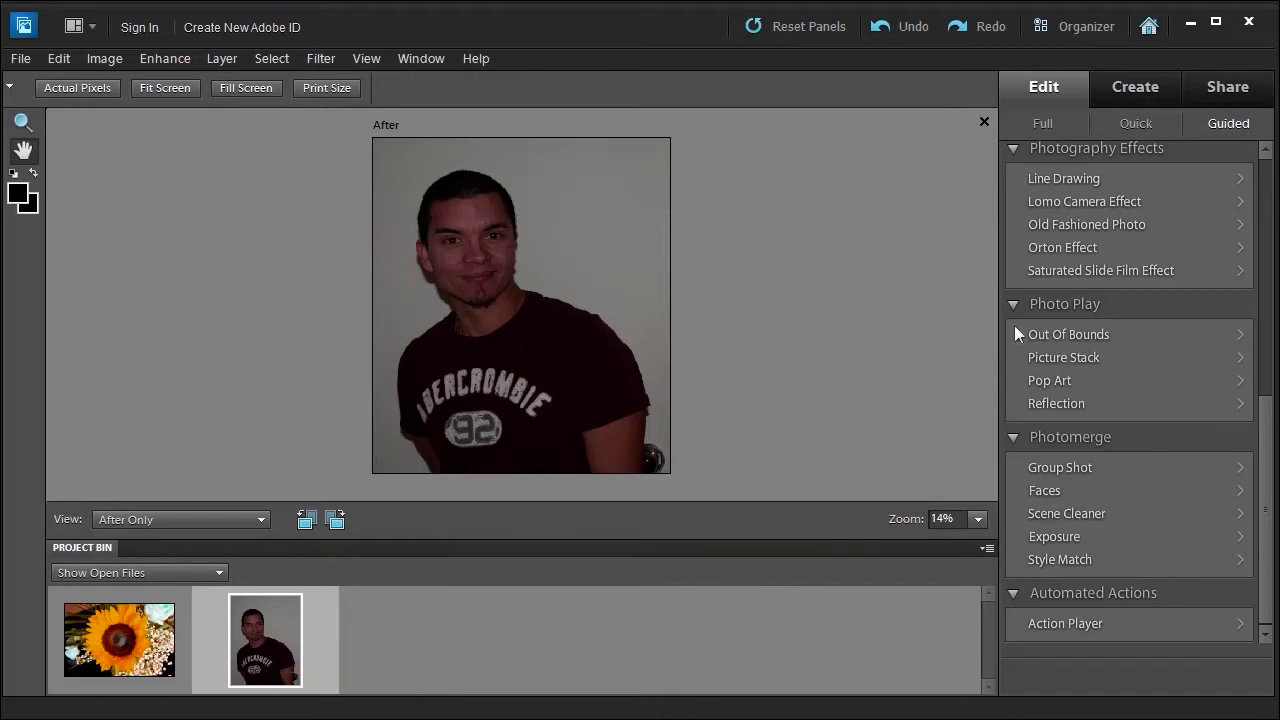
- Add an auto-corrected Levels 1 adjustment layer to the portrait, with midtones at 0.92
drag(1266, 437, 1264, 302)
click(1051, 355)
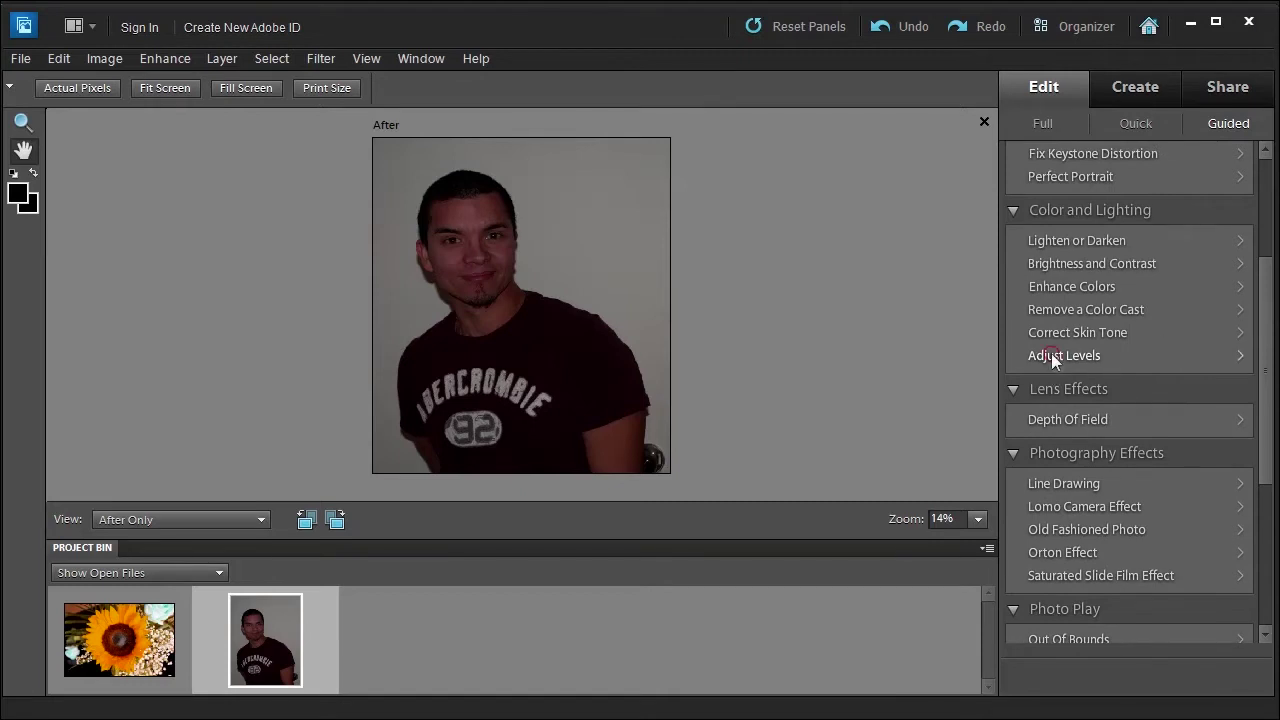
click(1066, 362)
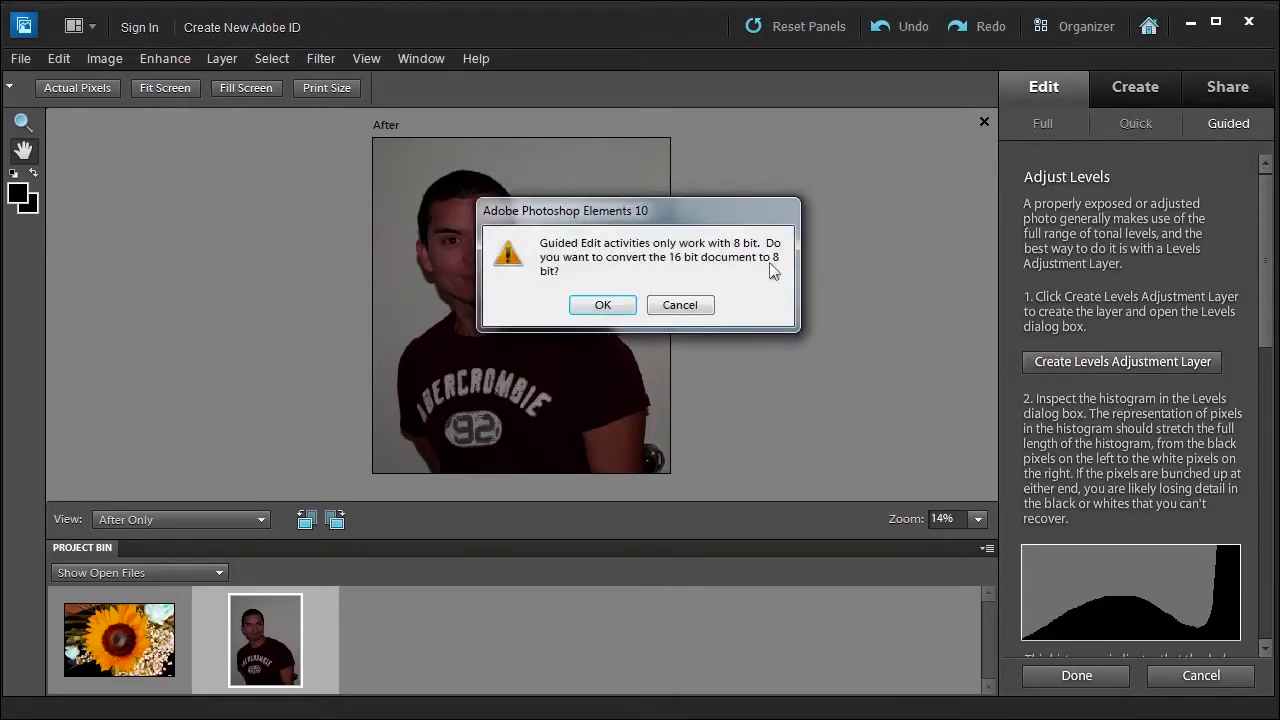
click(584, 311)
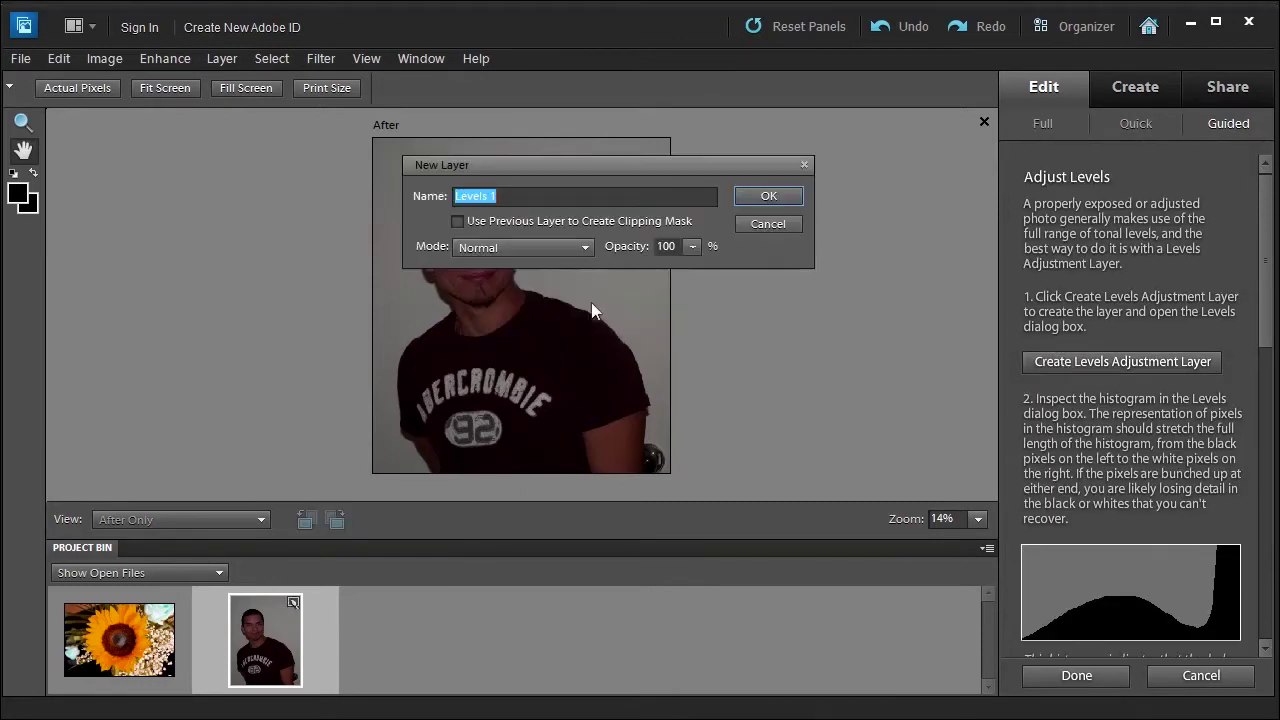
click(758, 192)
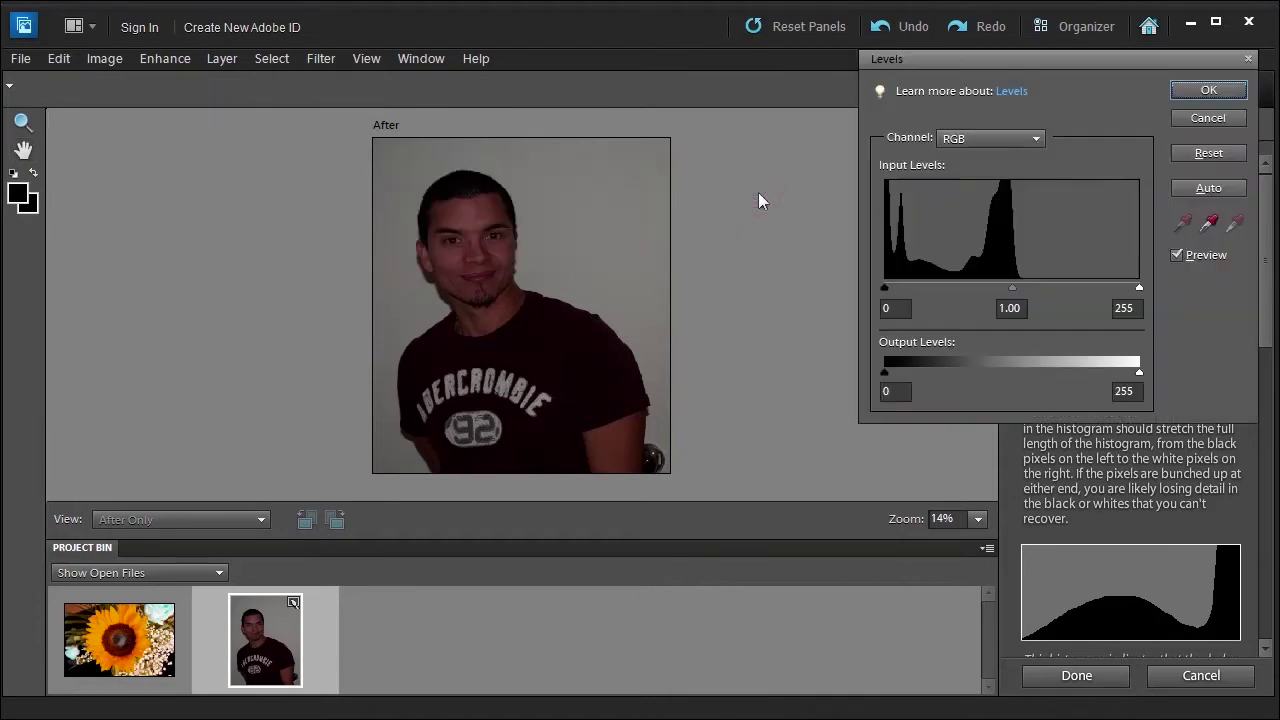
click(1200, 188)
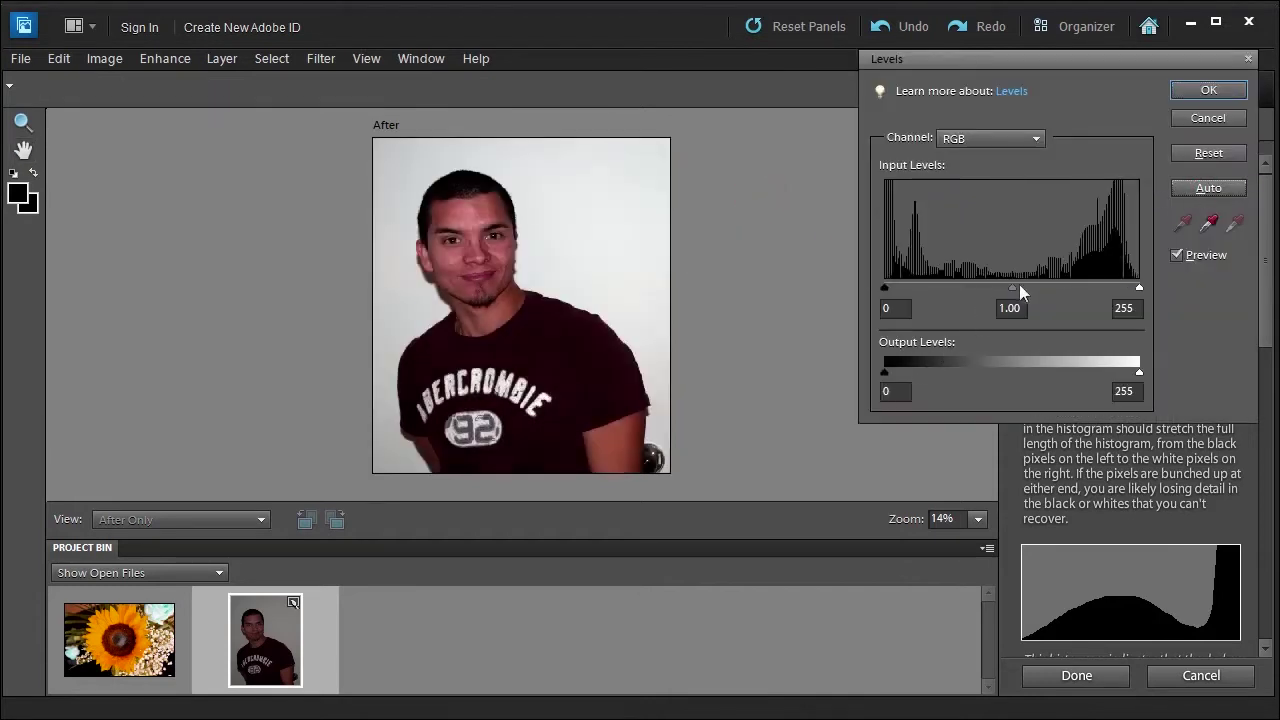
mouse_move(1010, 288)
mouse_down()
mouse_move(996, 291)
mouse_move(1033, 289)
mouse_move(1019, 291)
mouse_up()
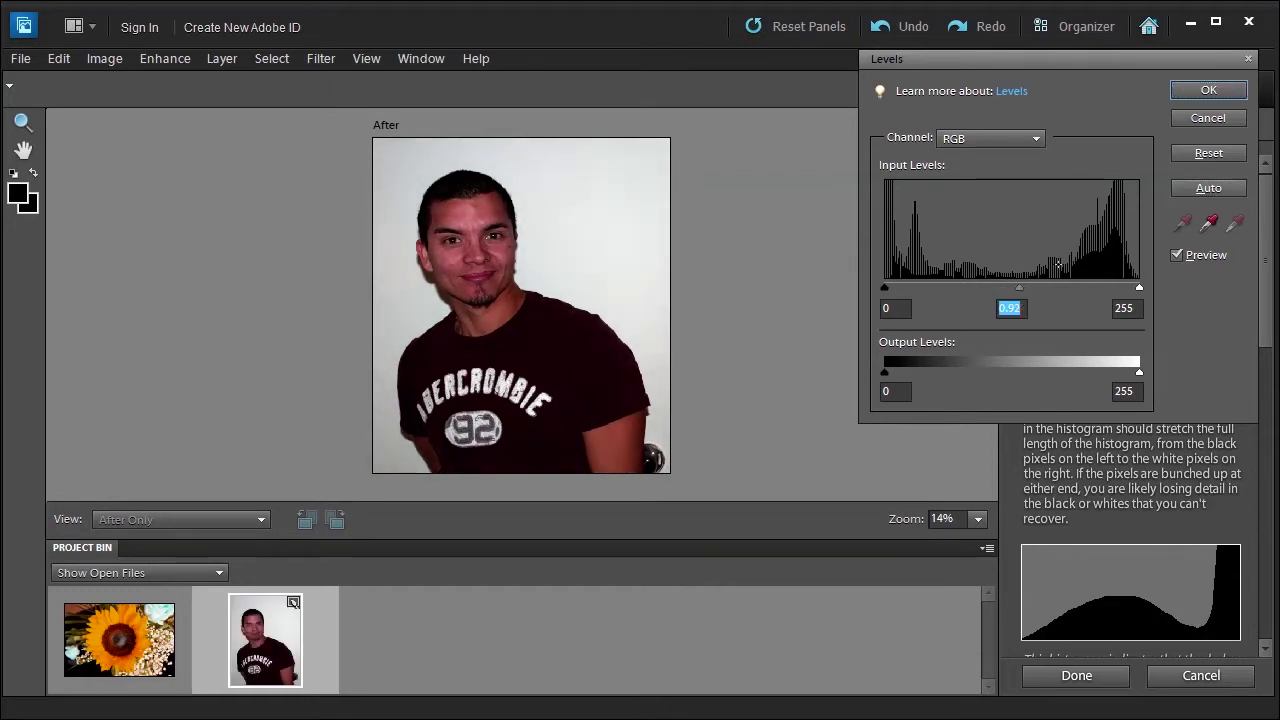
- Finish Adjust Levels, then start the Action Player with the Captions action set
click(1208, 91)
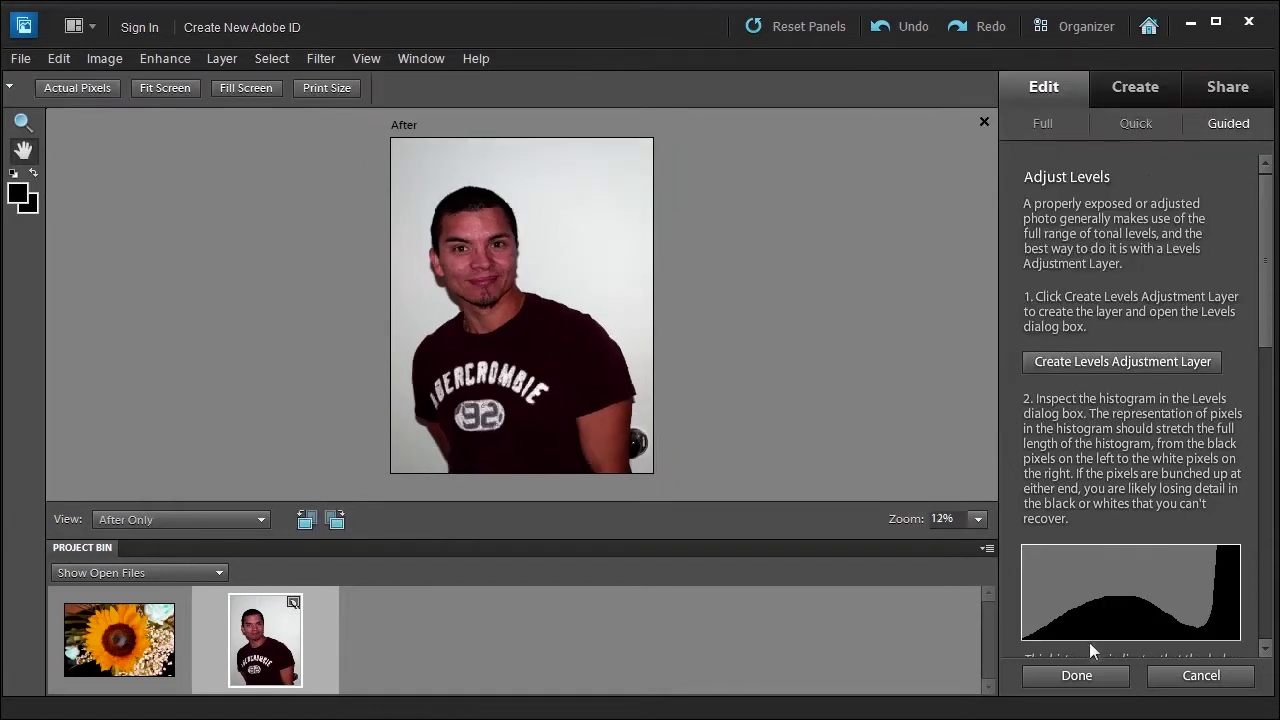
click(1079, 676)
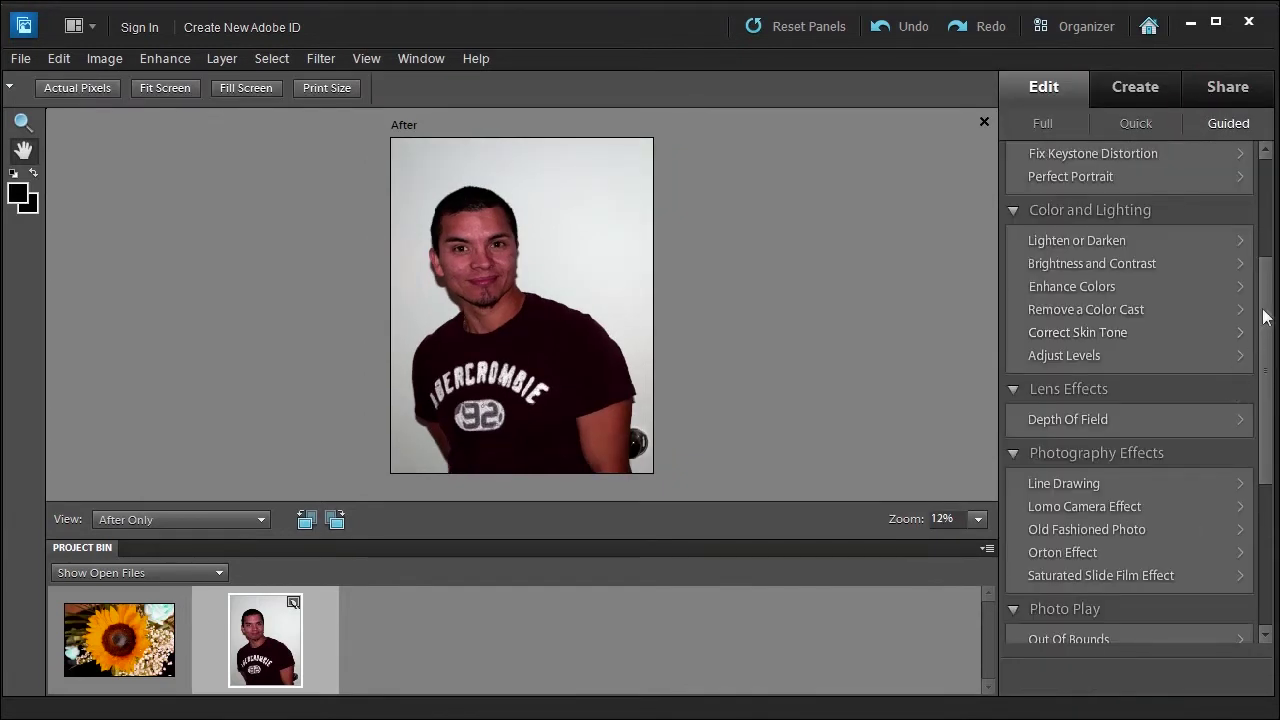
drag(1266, 316, 1266, 449)
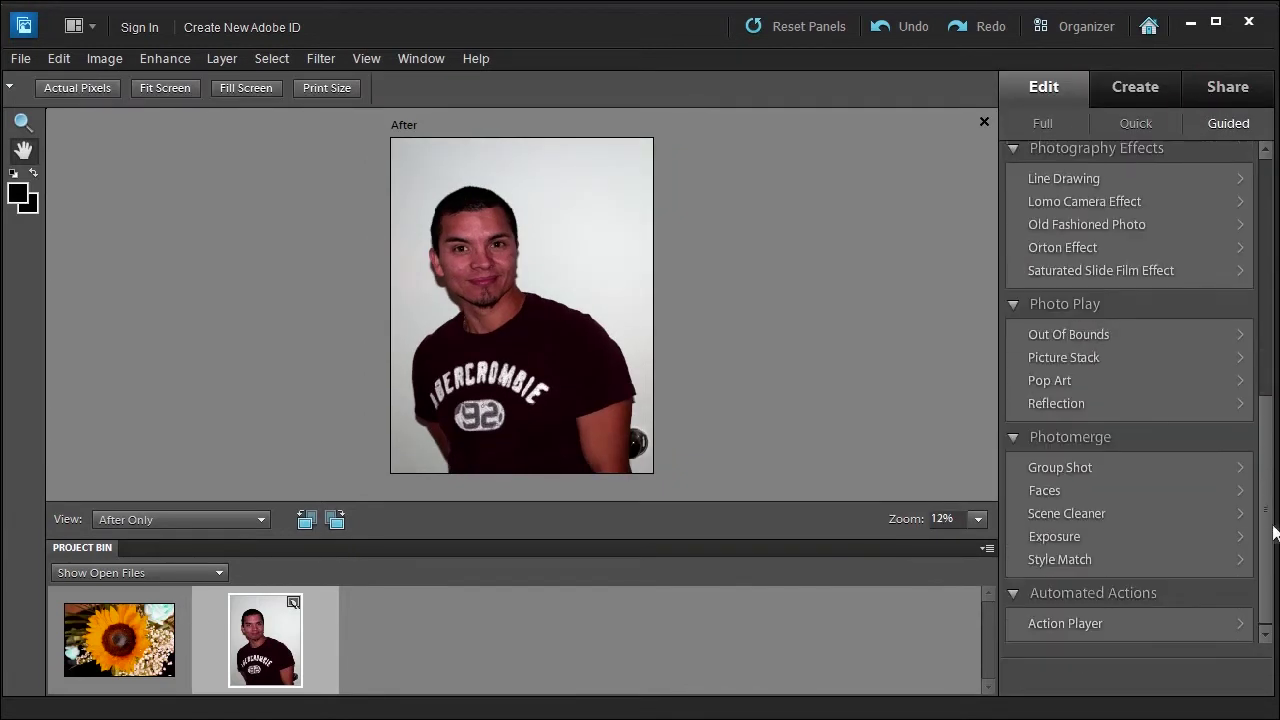
click(1055, 626)
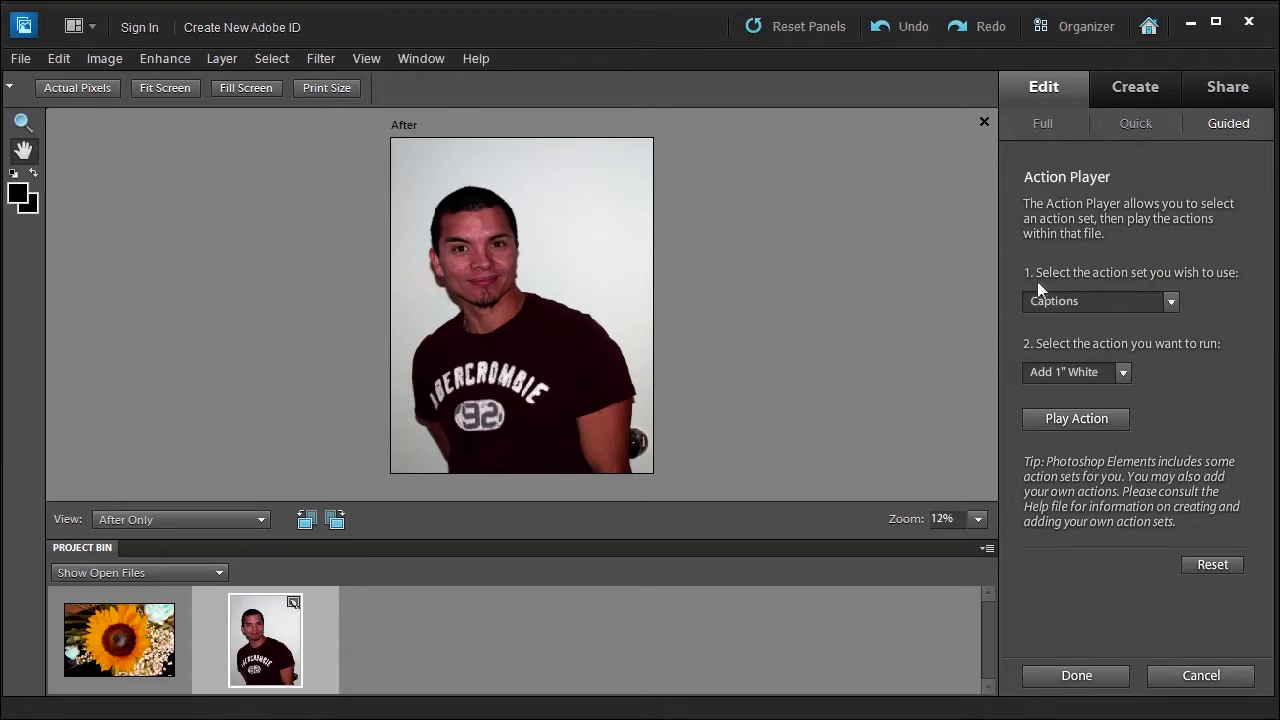
click(1171, 302)
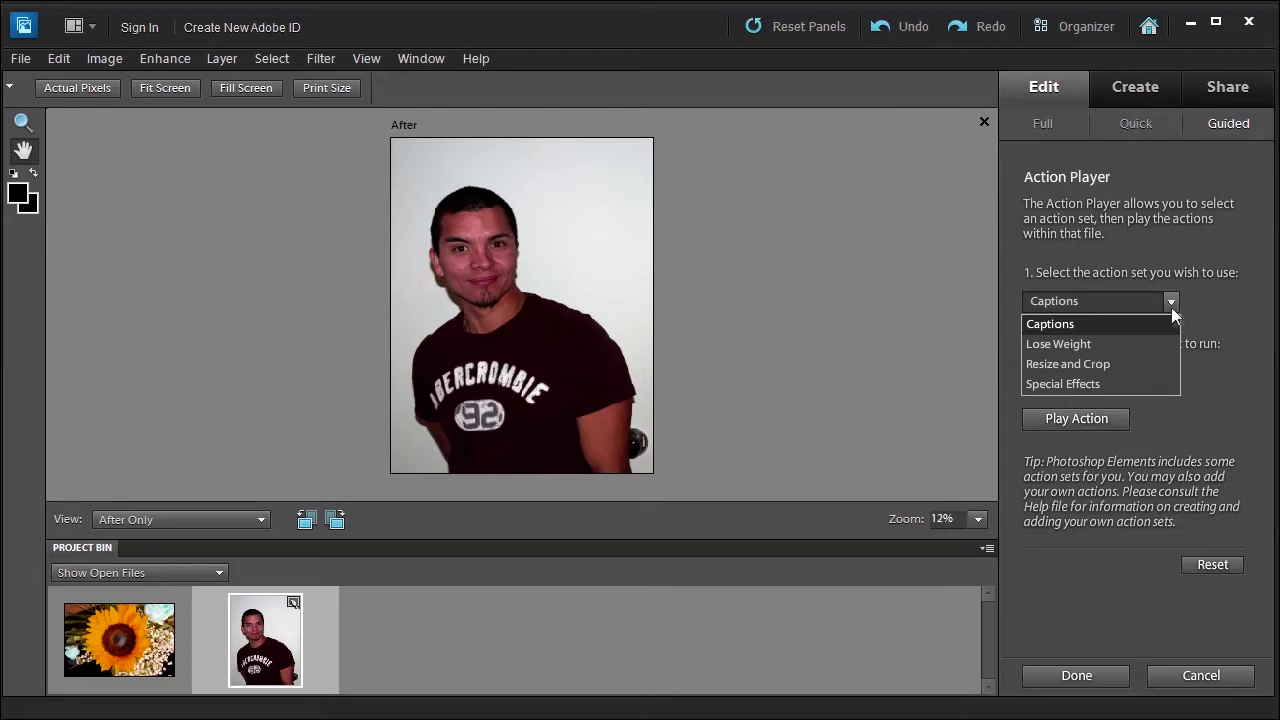
click(1214, 305)
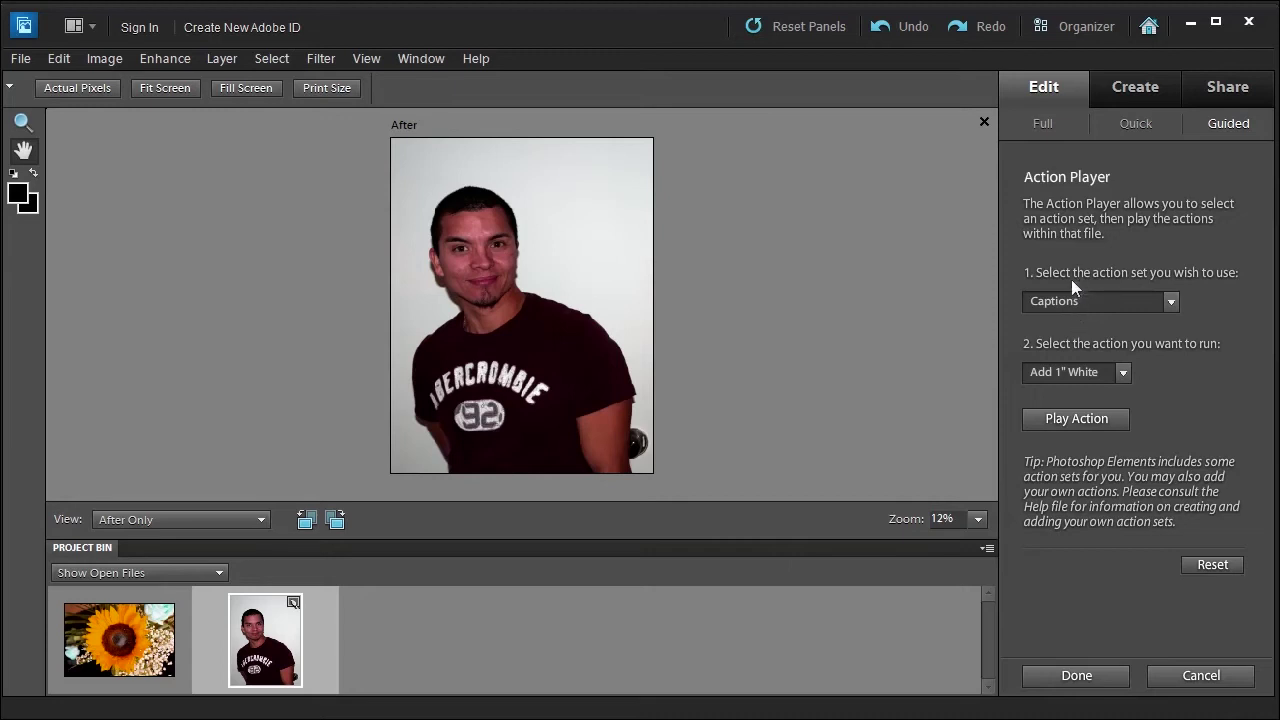
- Play the Add 1" White caption action on the portrait
click(1051, 376)
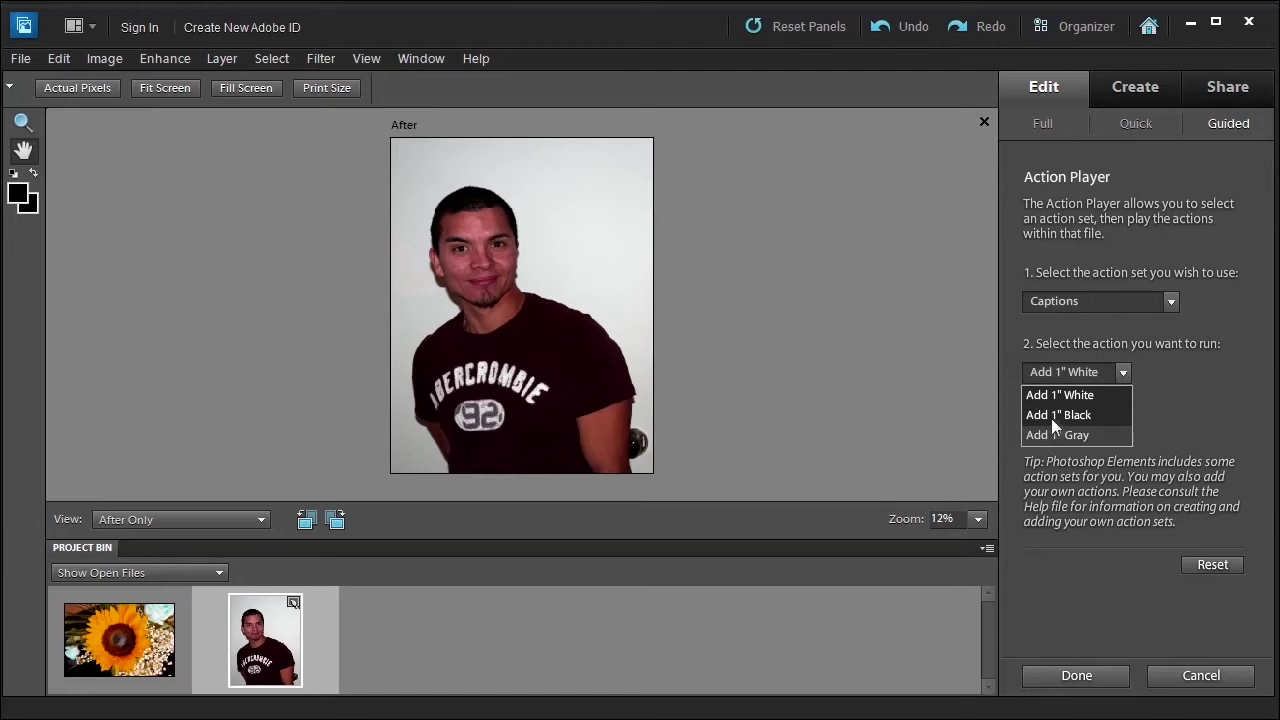
click(1045, 393)
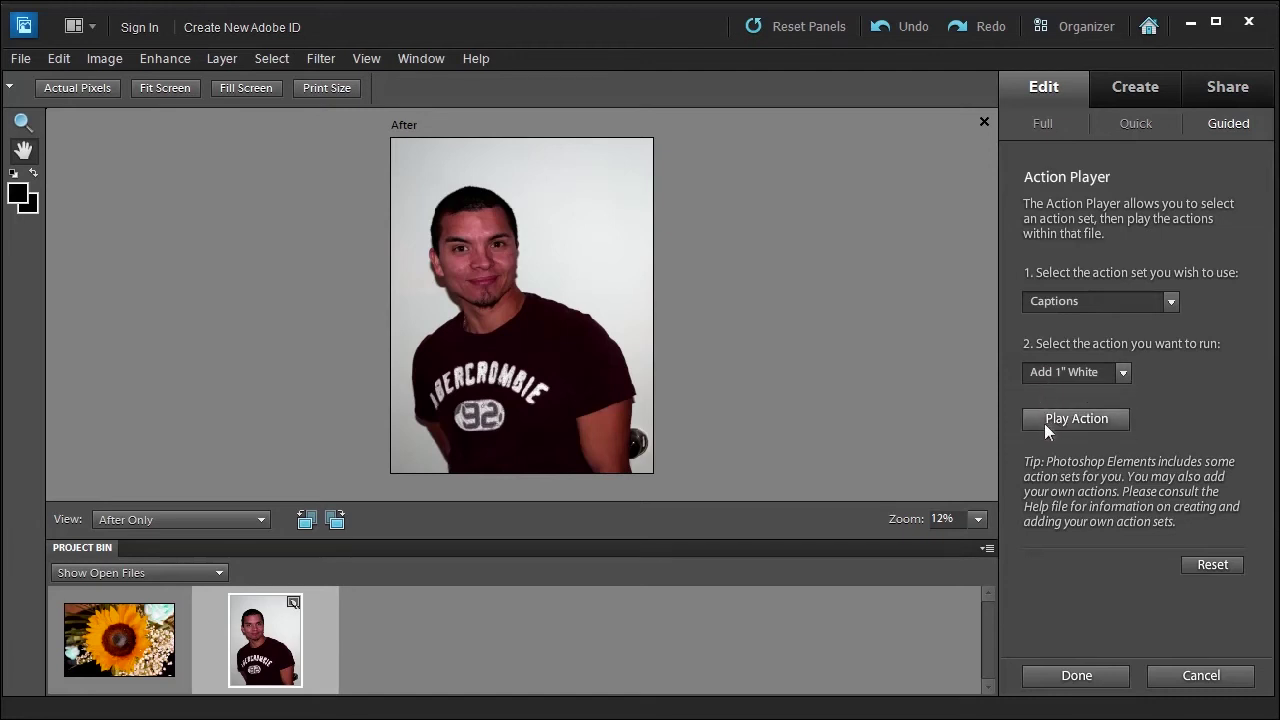
click(1045, 419)
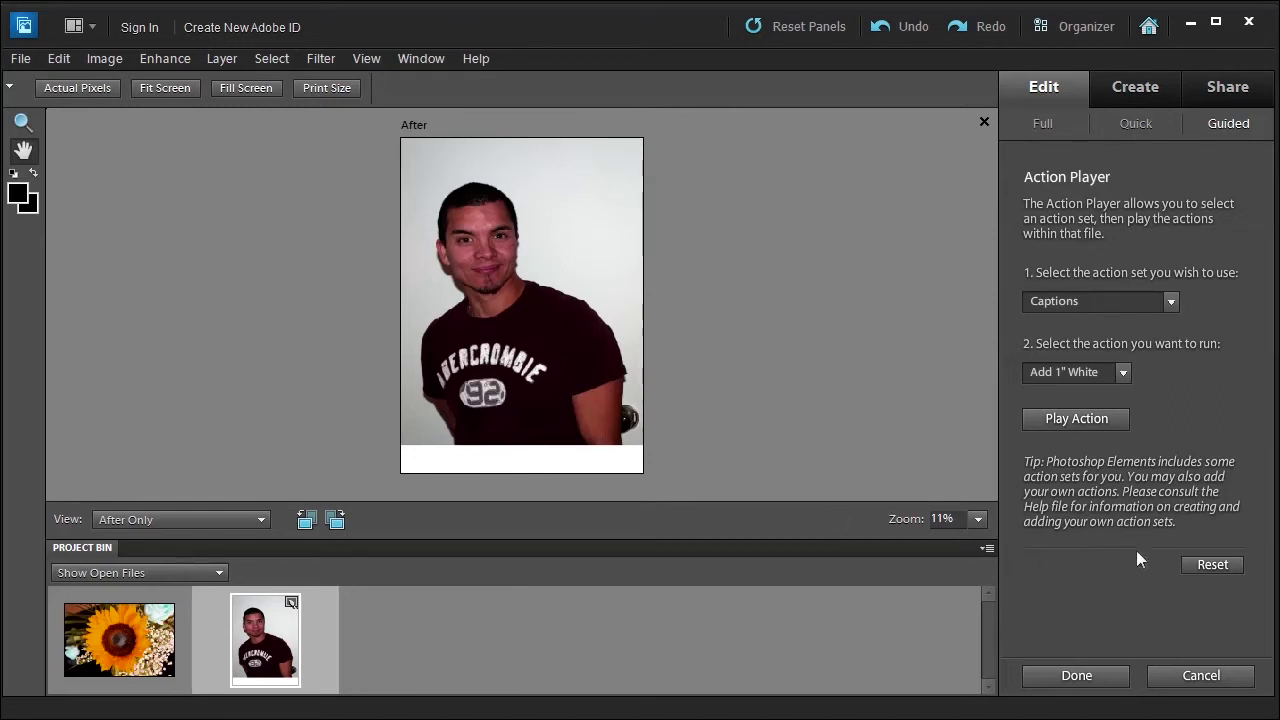
- Play the Add 1" Black caption action on the portrait
click(1066, 375)
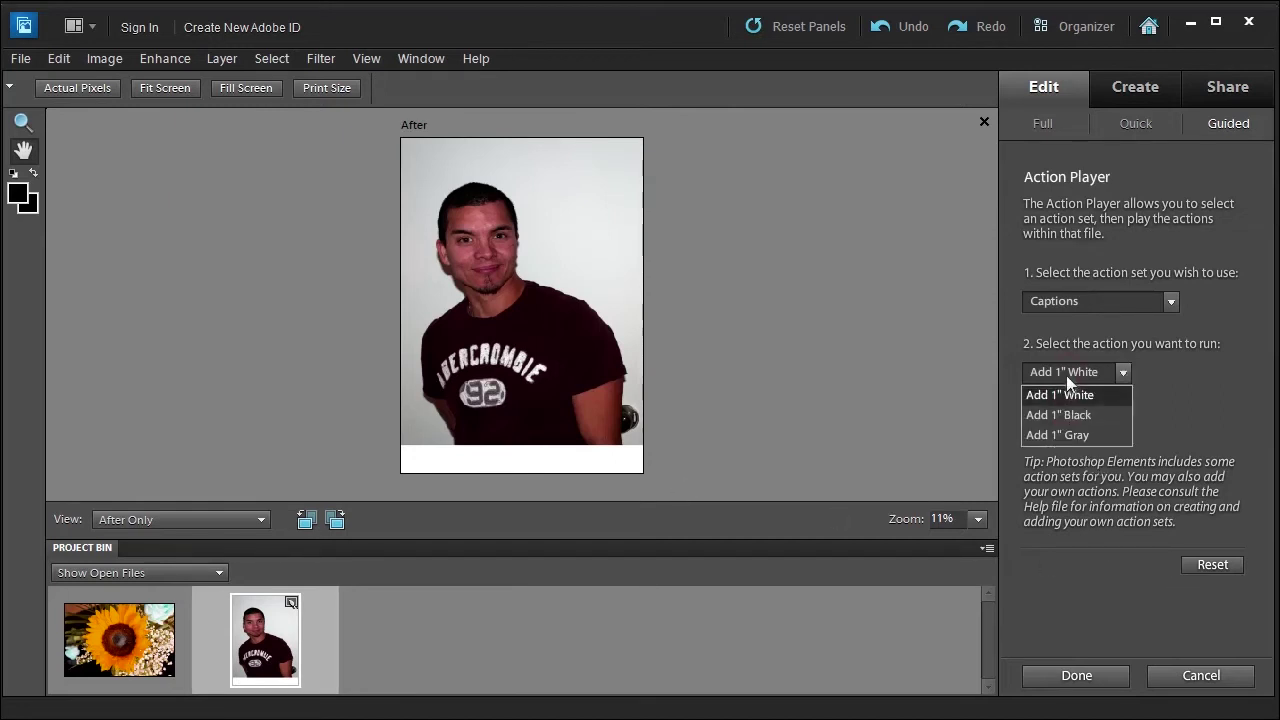
click(1057, 414)
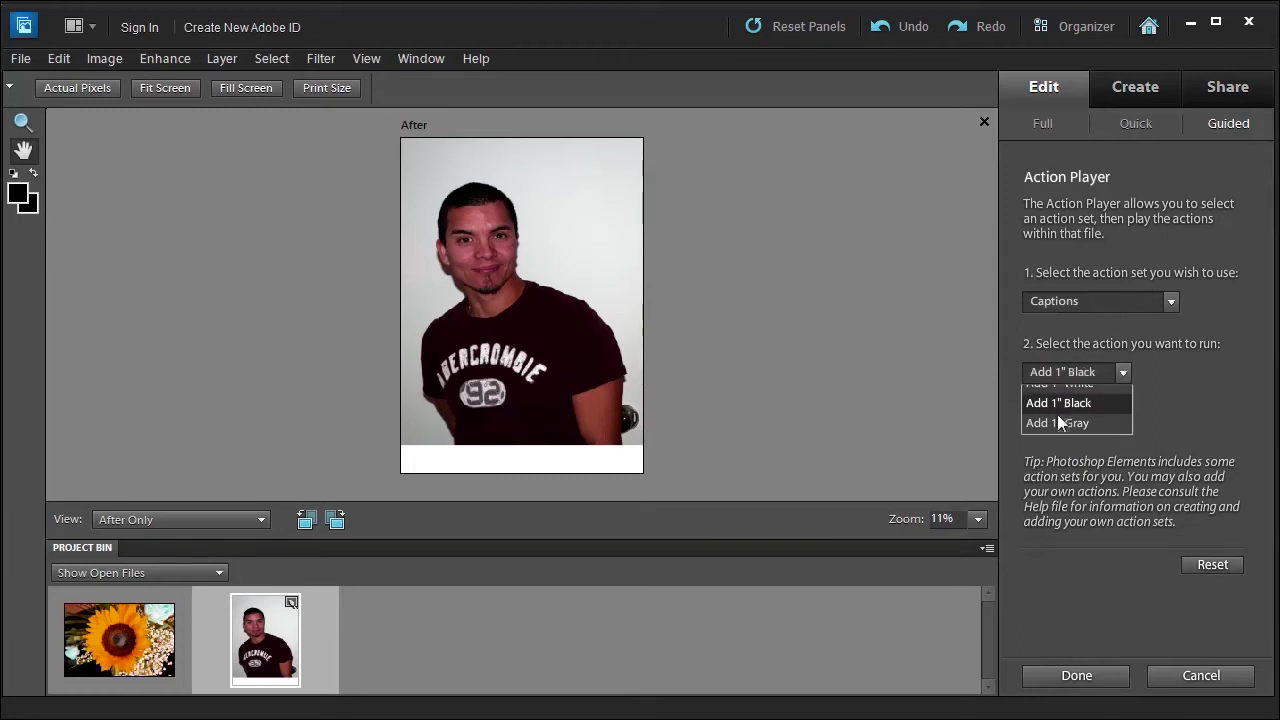
click(1059, 419)
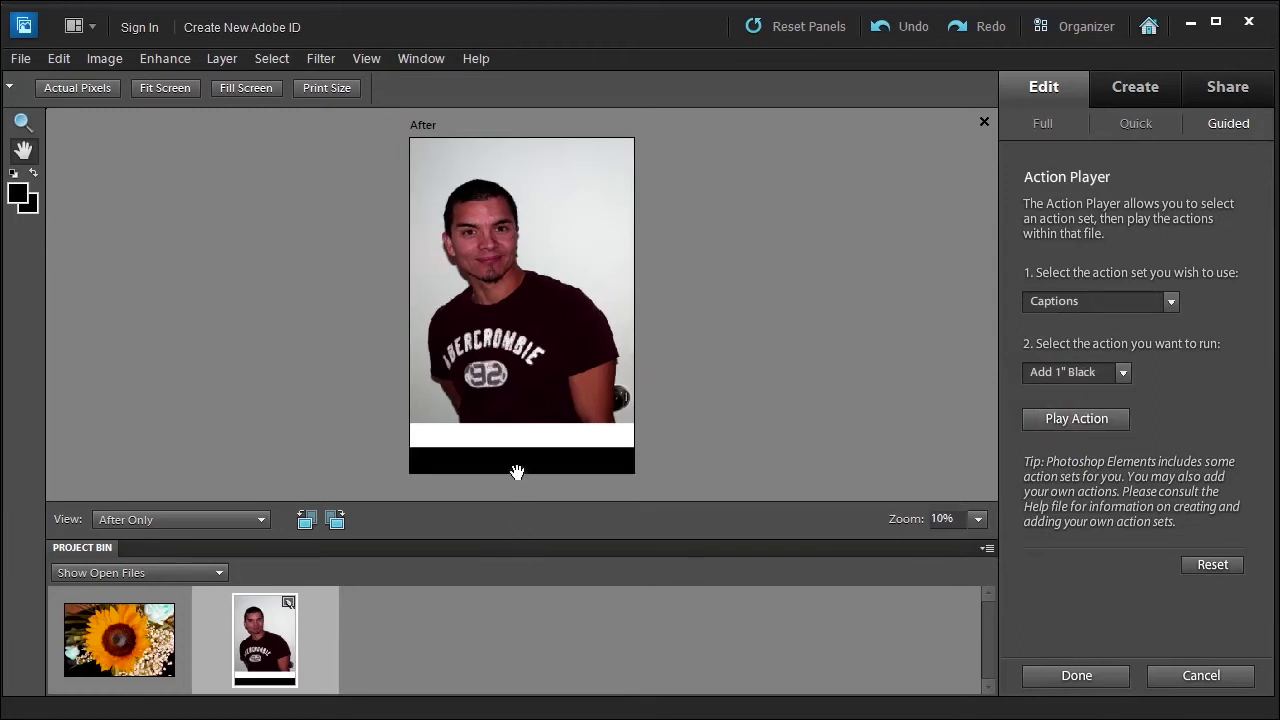
- Reset the portrait's borders and choose the Lose Weight > Make 4% Thinner action
click(1212, 565)
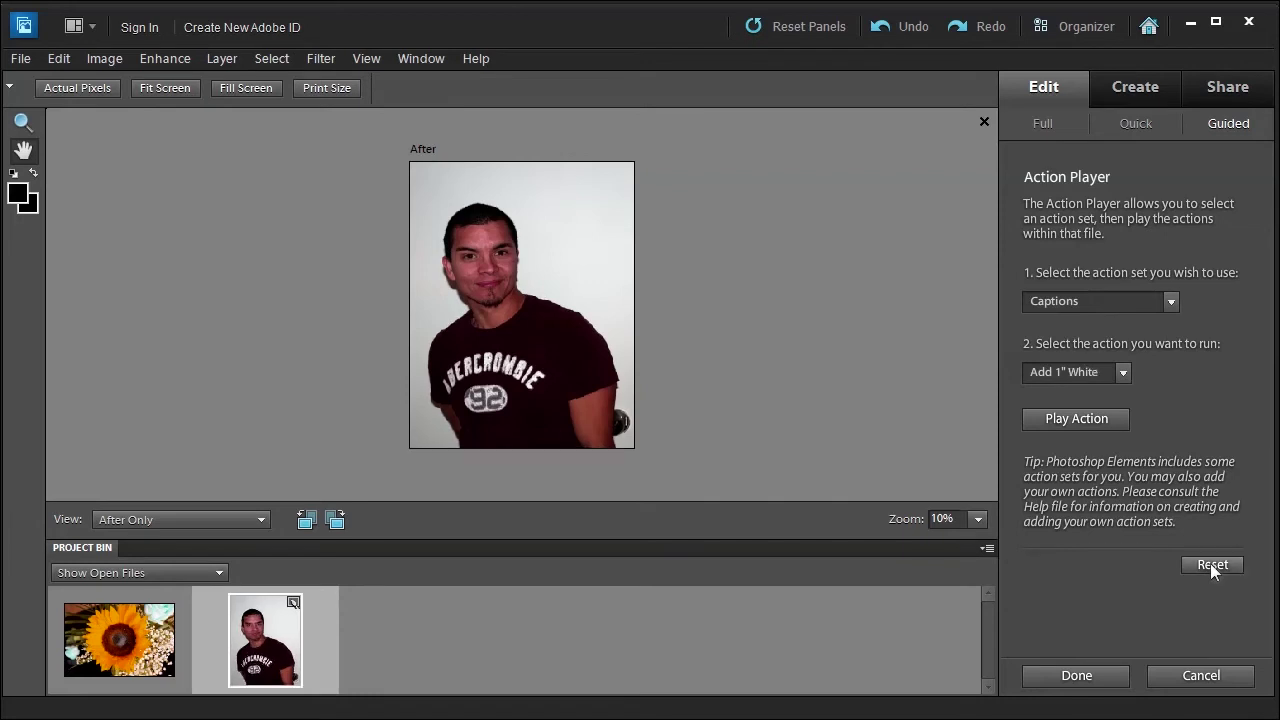
click(1088, 304)
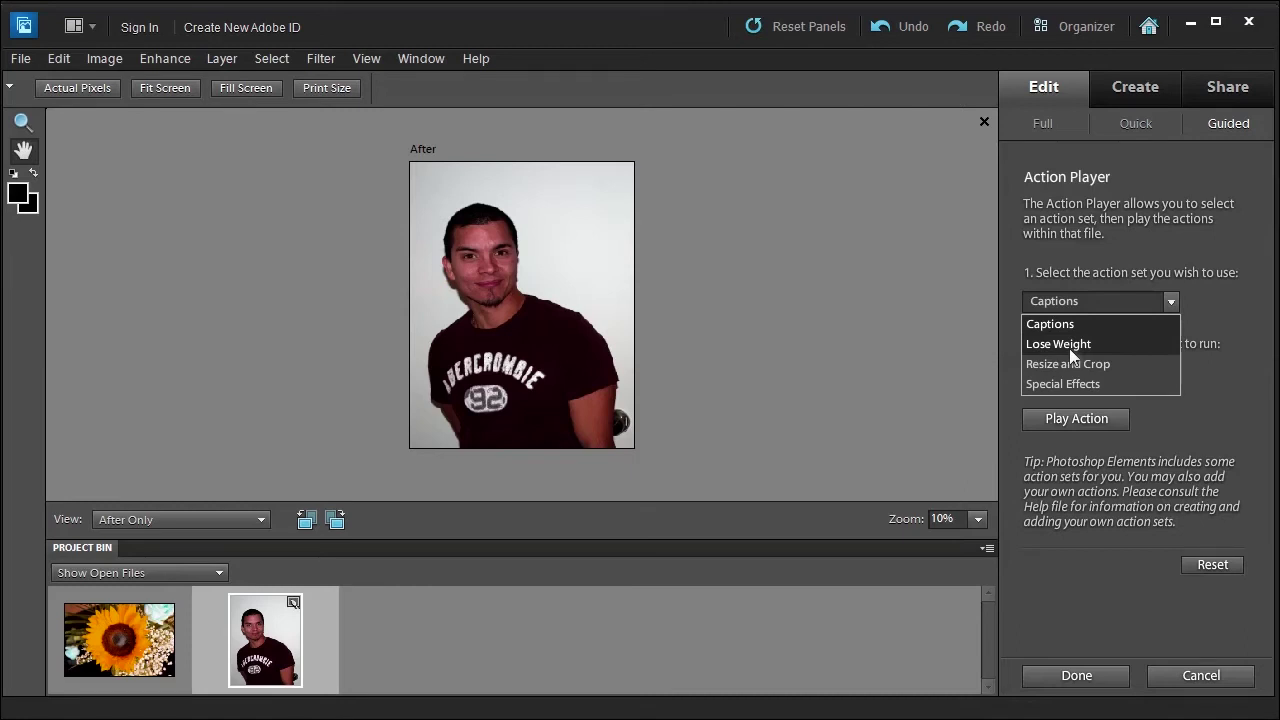
click(1069, 348)
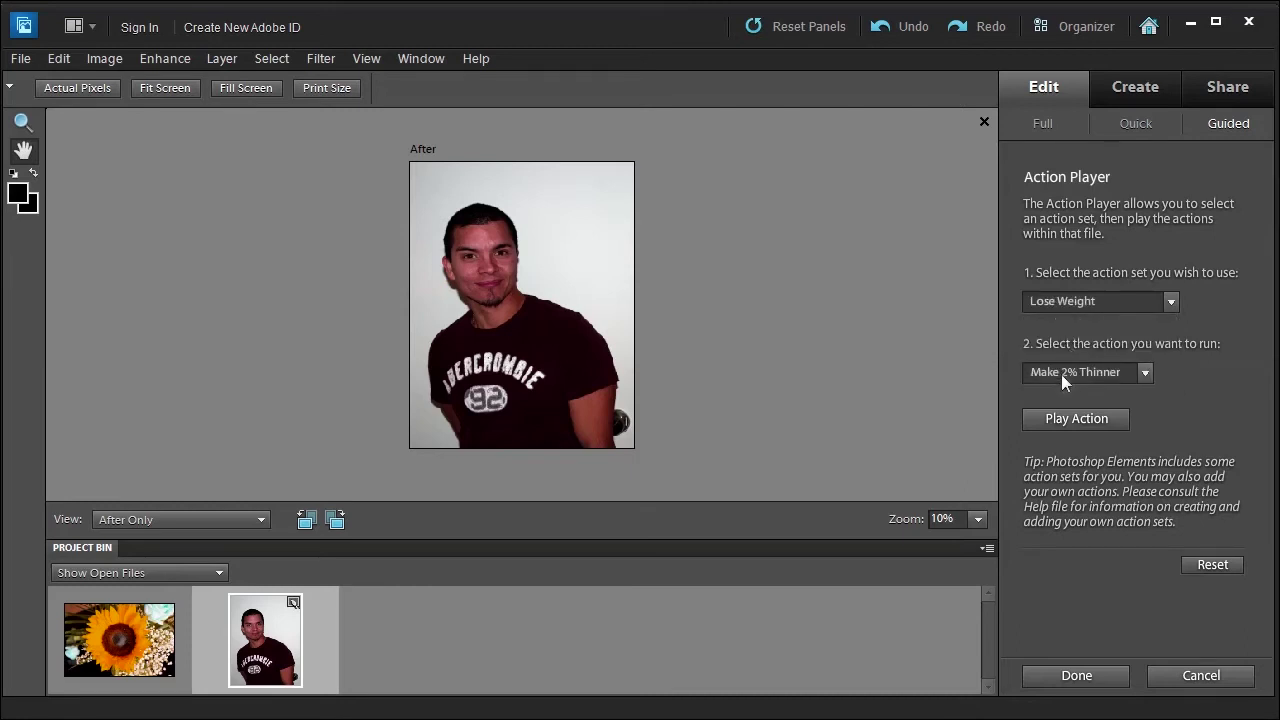
click(1061, 374)
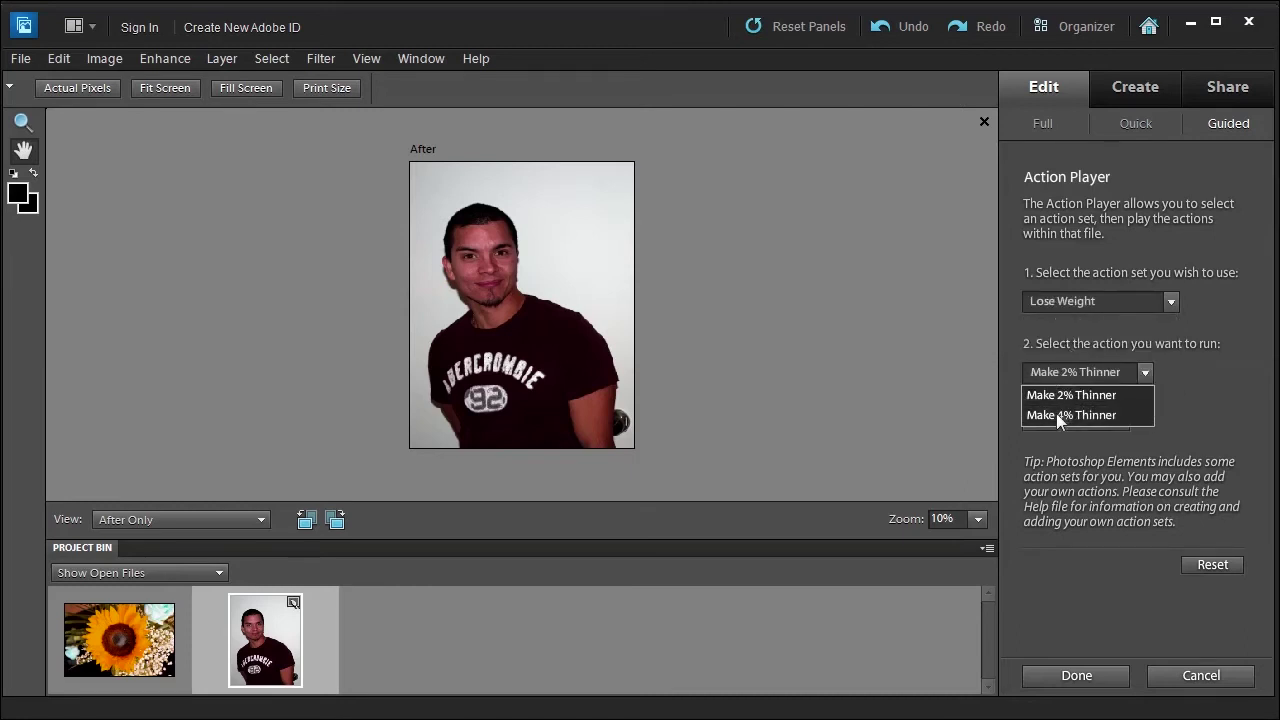
click(1056, 413)
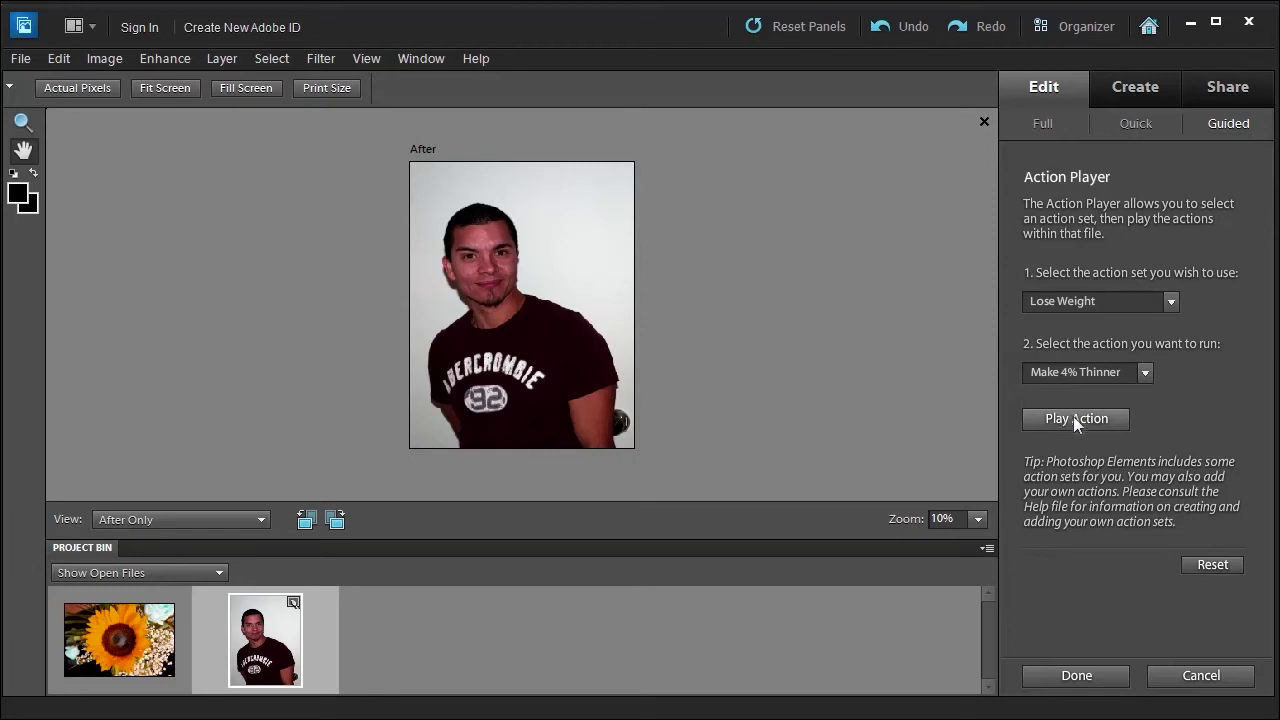
- Play Make 4% Thinner six times to slim the portrait
click(1073, 419)
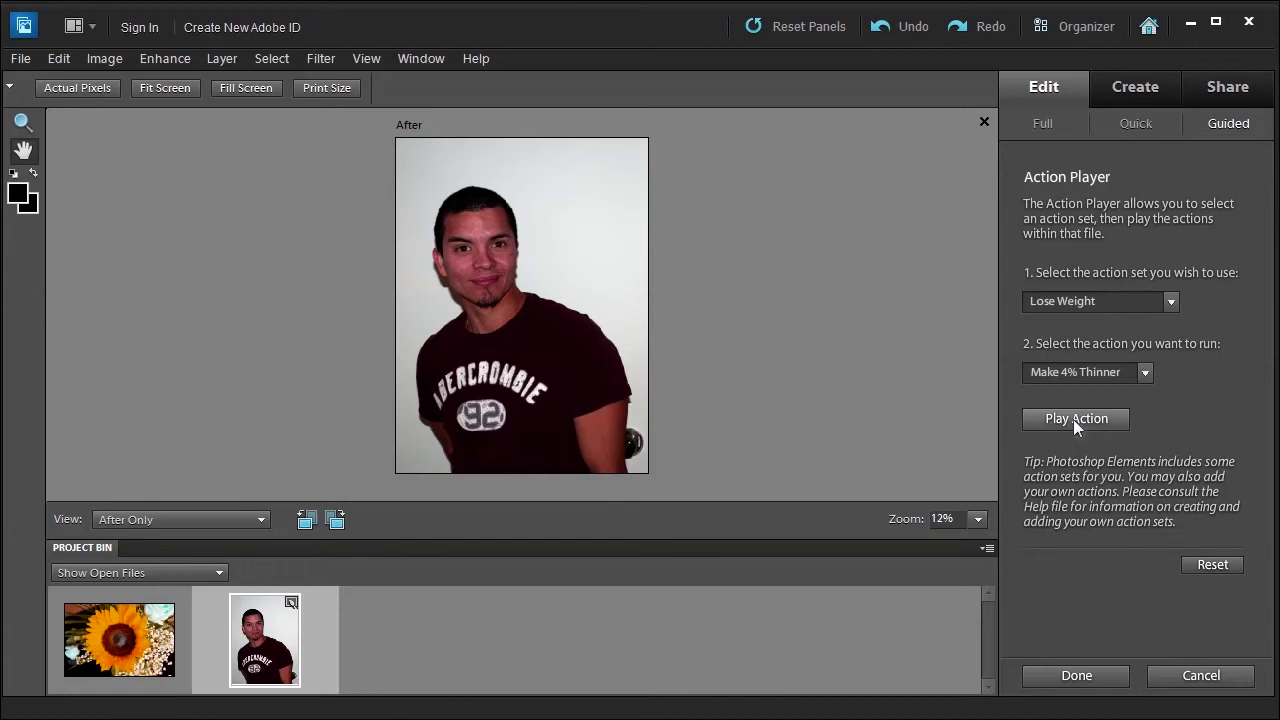
click(1073, 419)
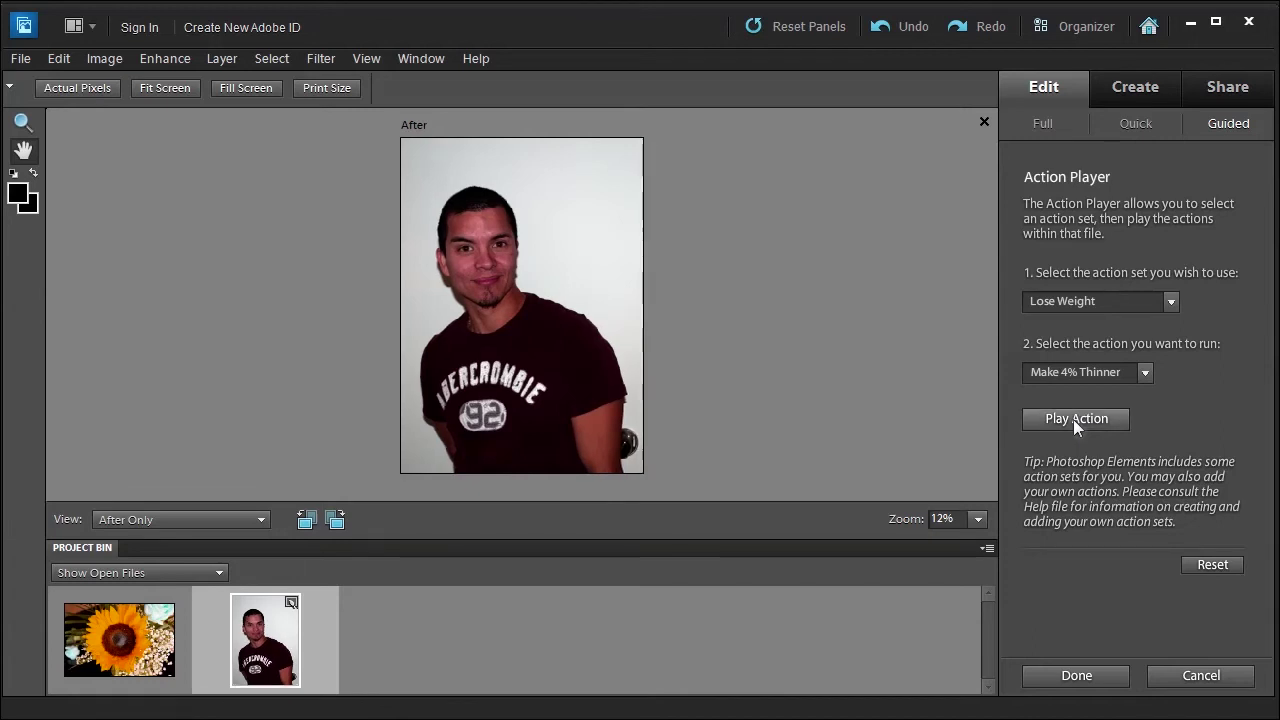
click(1073, 419)
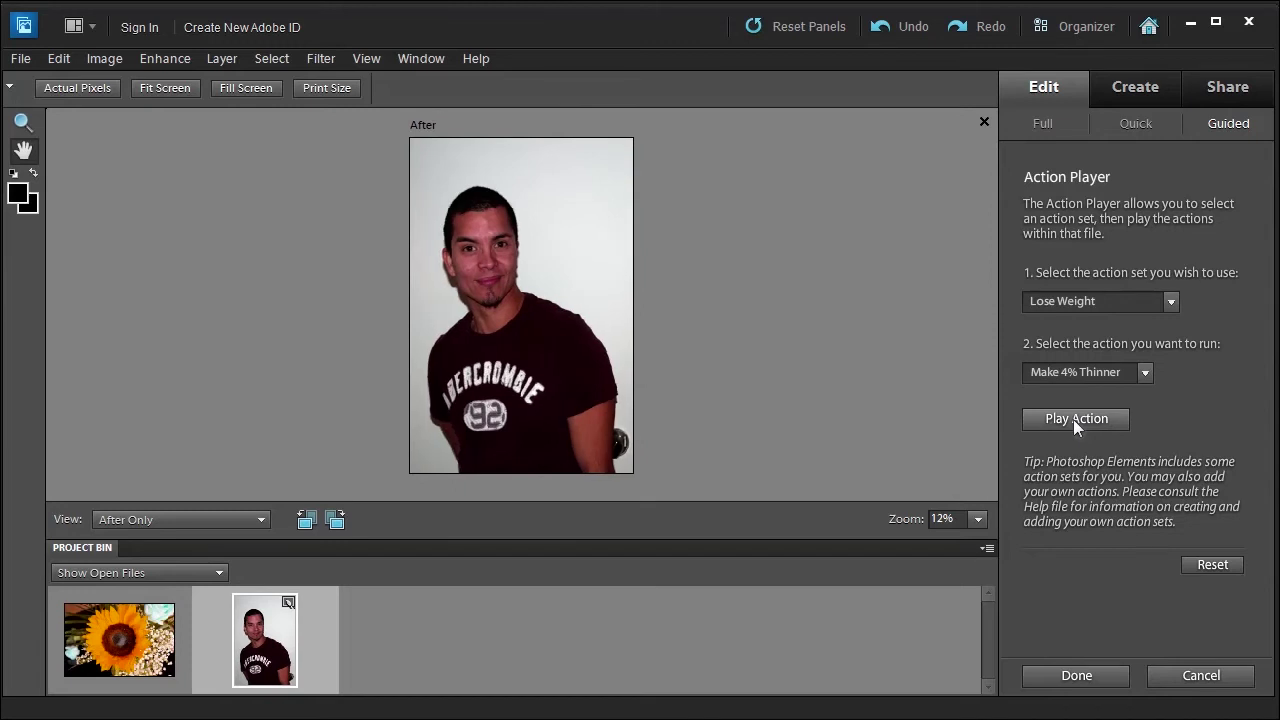
click(1073, 419)
click(1073, 419)
click(1073, 419)
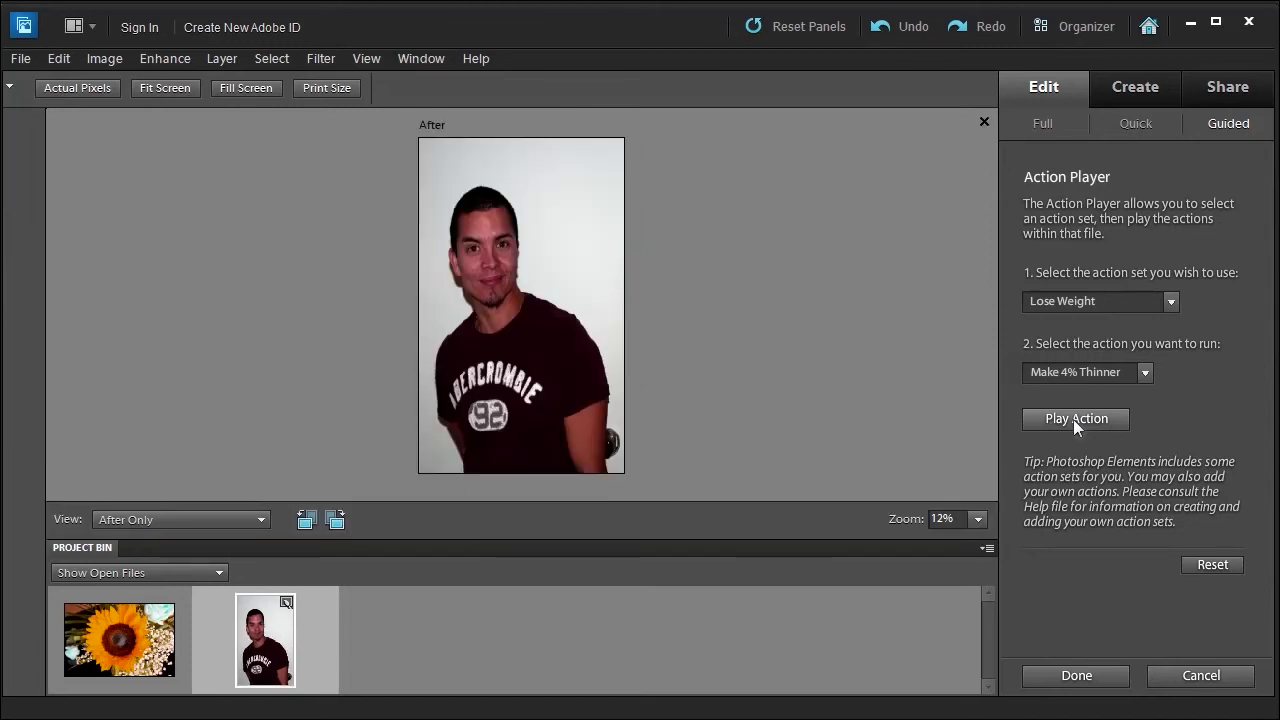
- Reset the portrait to its original width and open the sunflower photo in the Action Player
click(1214, 564)
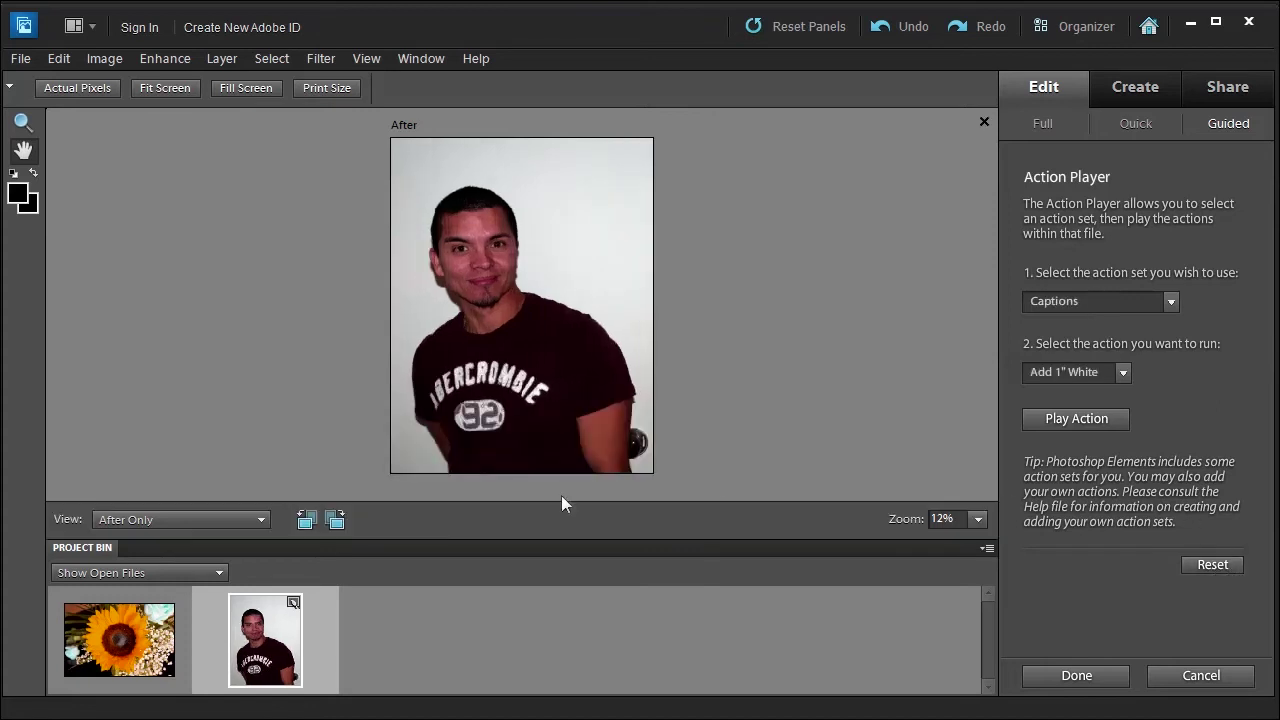
click(114, 648)
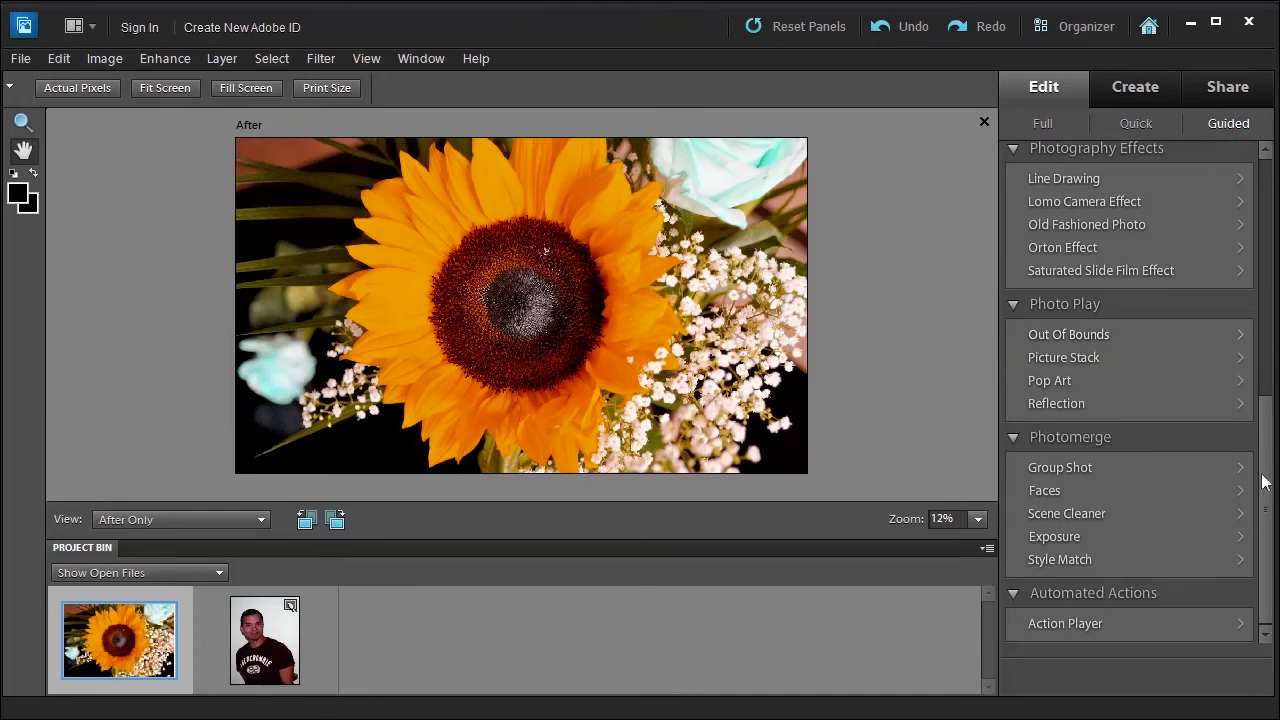
click(1078, 627)
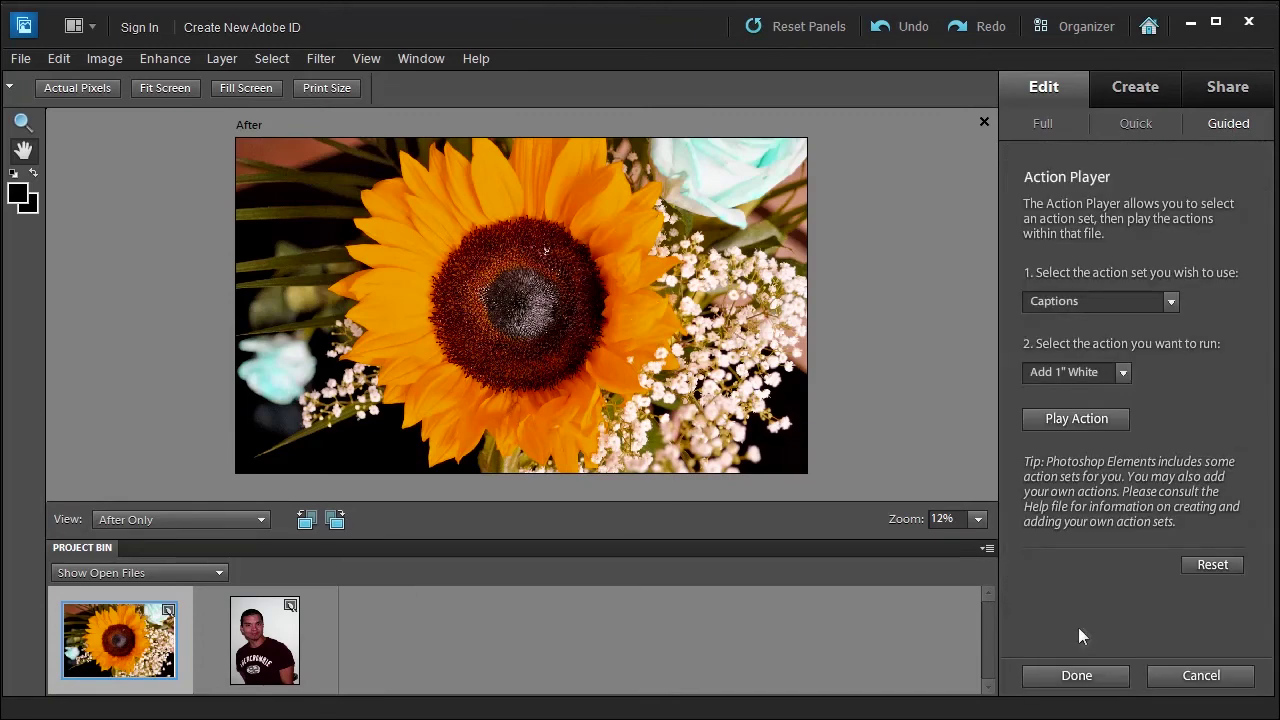
- Look at the Resize and Crop set's 3x5 in. Center Crop, then choose Special Effects
click(1169, 303)
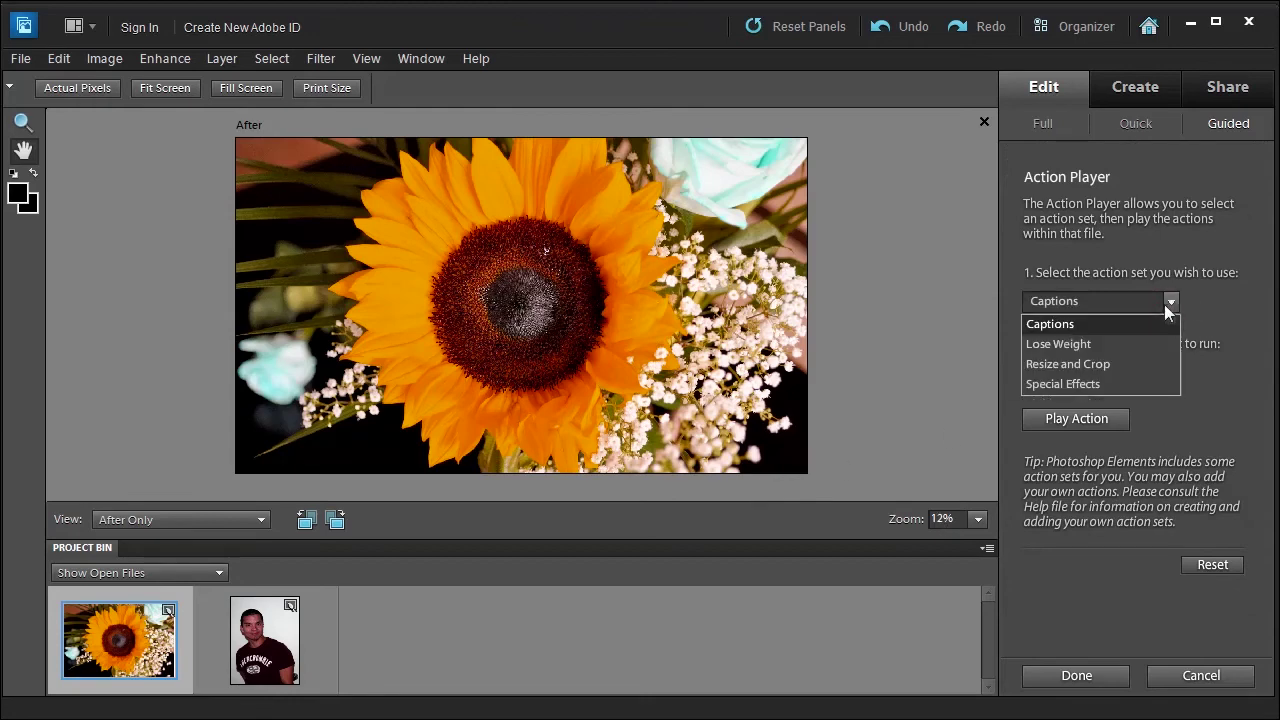
click(1063, 366)
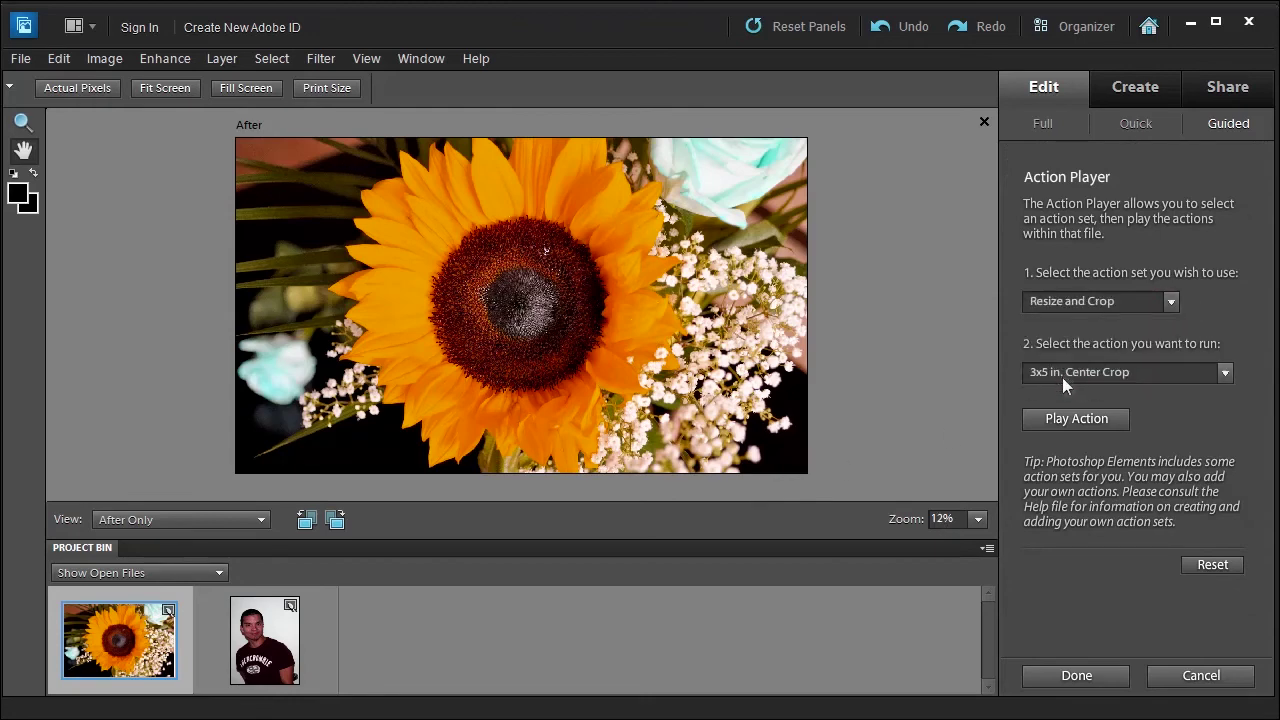
click(1062, 377)
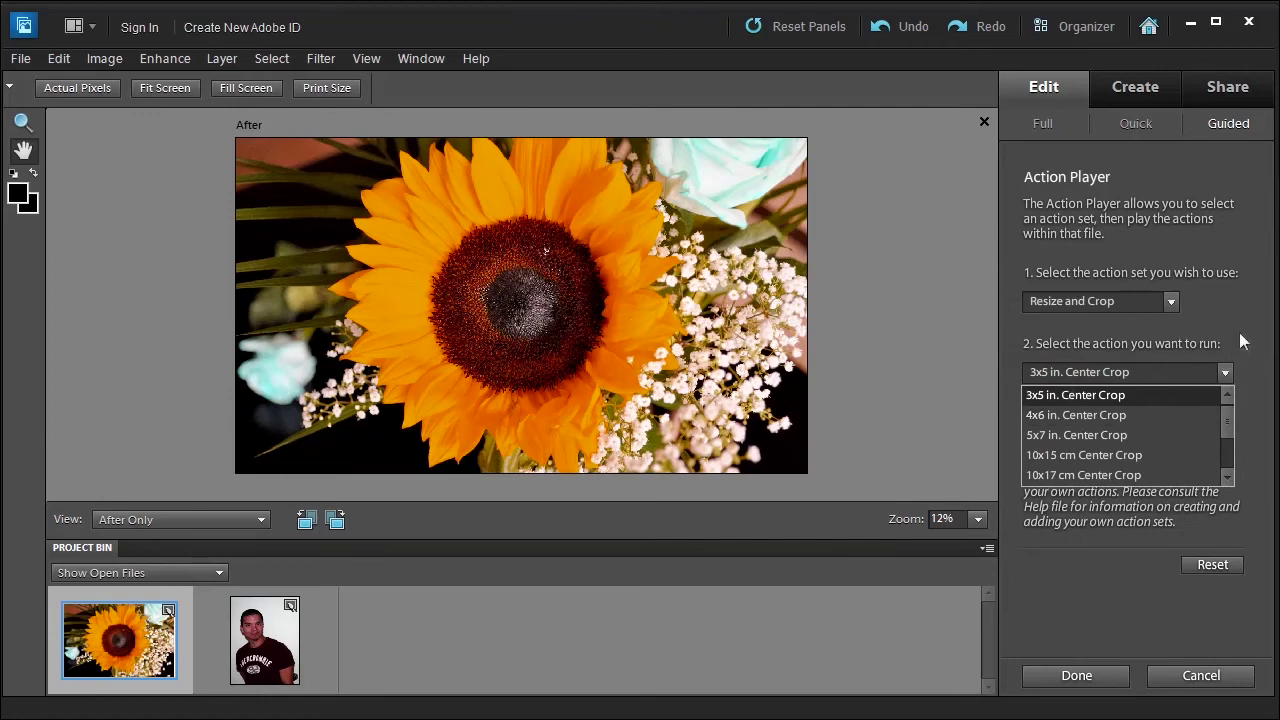
click(1042, 392)
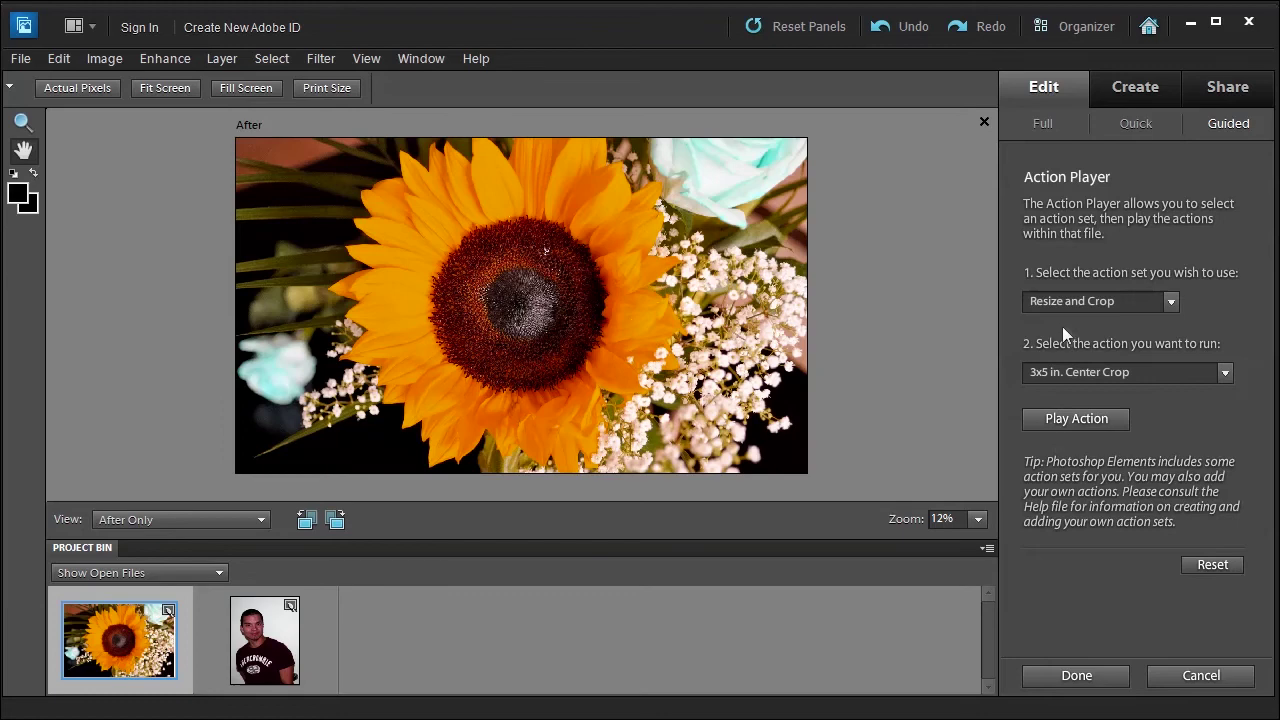
click(1050, 300)
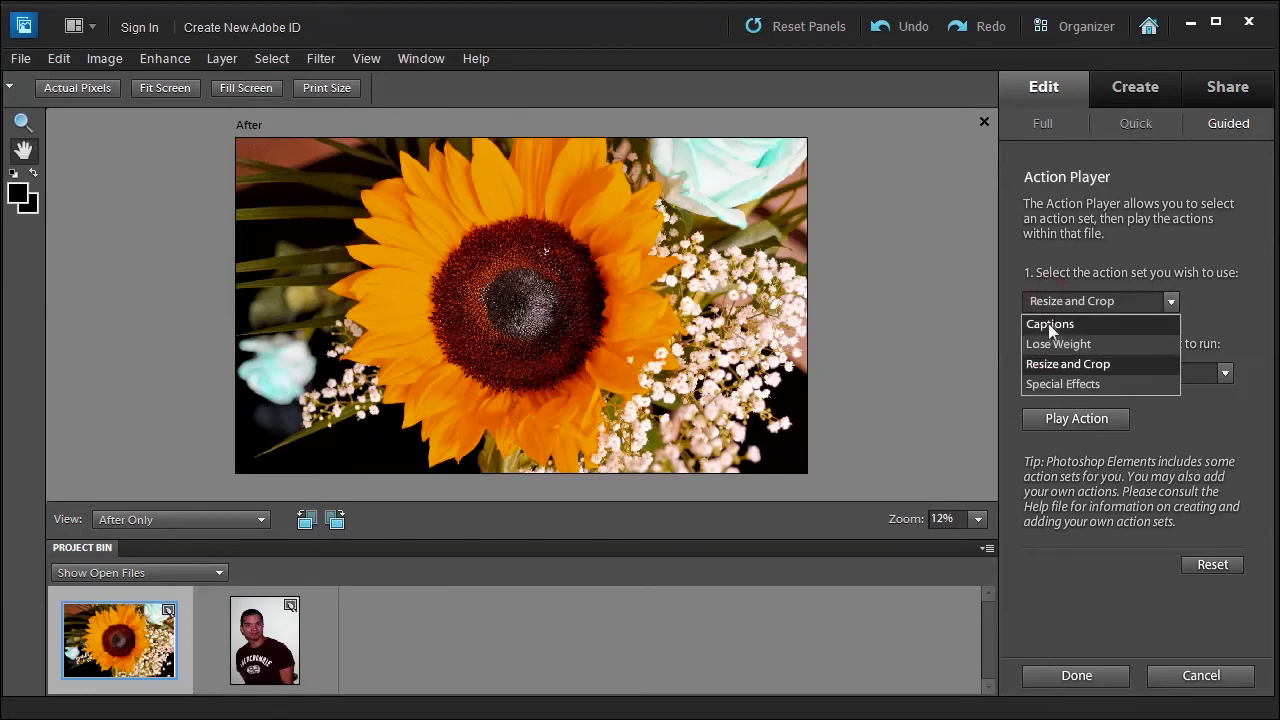
click(1042, 384)
- Apply Faded Ink with Vignette to the sunflower, then play Instant Snapshot (240ppi)
click(1047, 374)
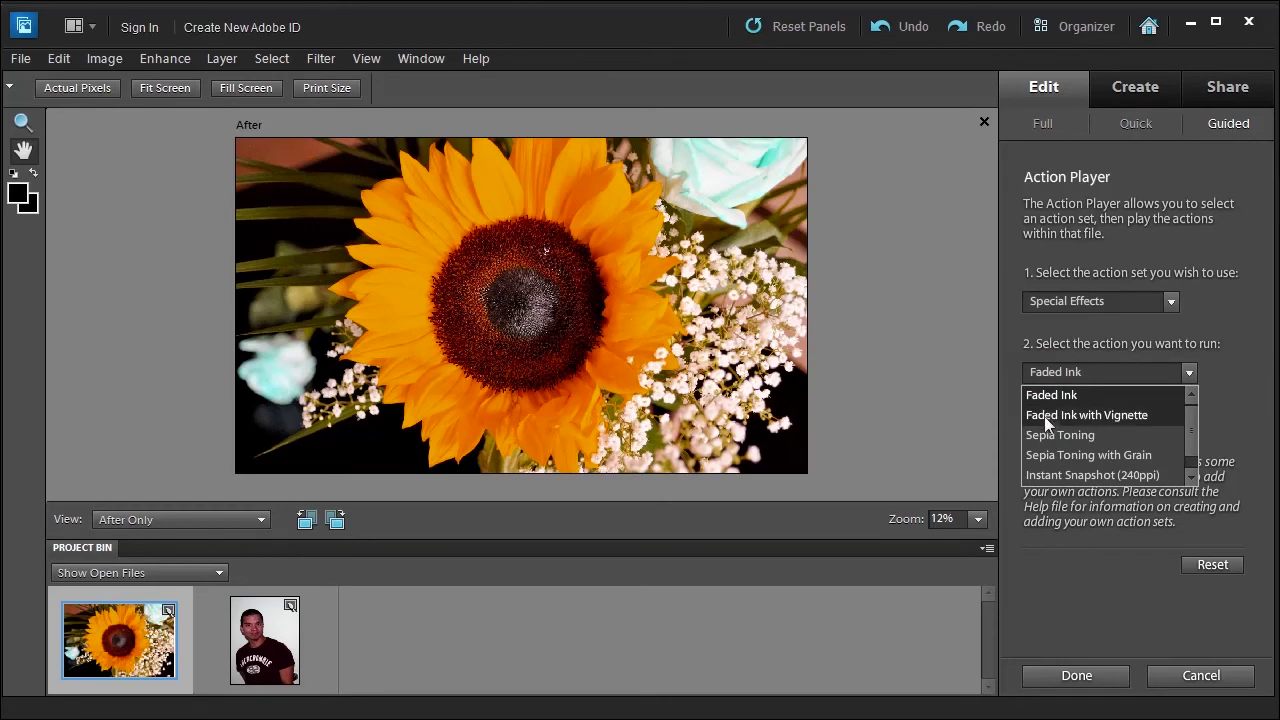
click(1046, 416)
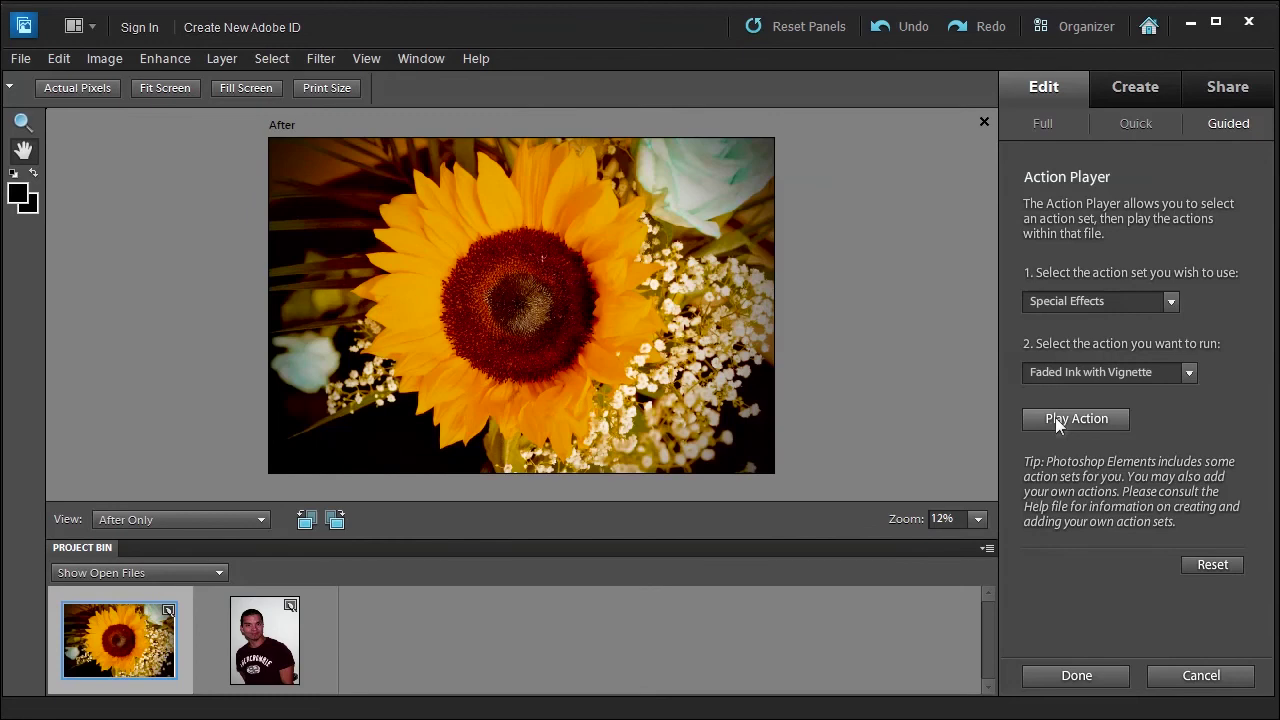
click(1187, 372)
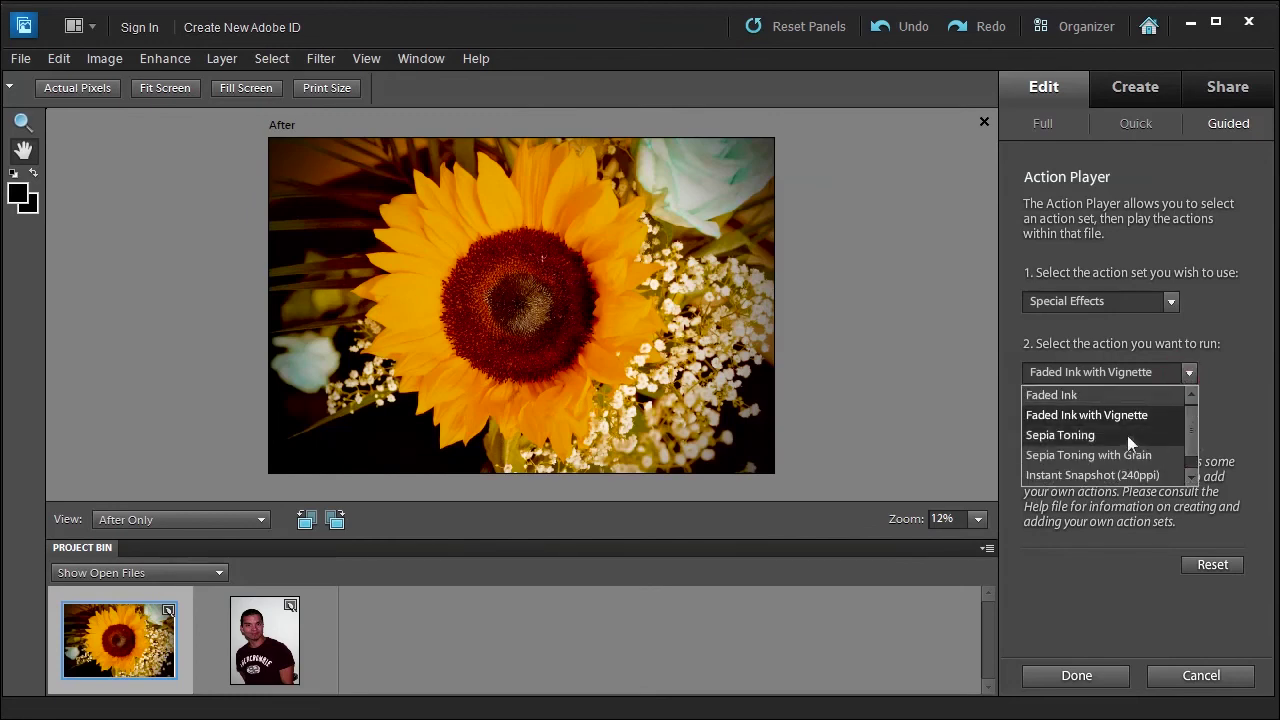
click(1071, 475)
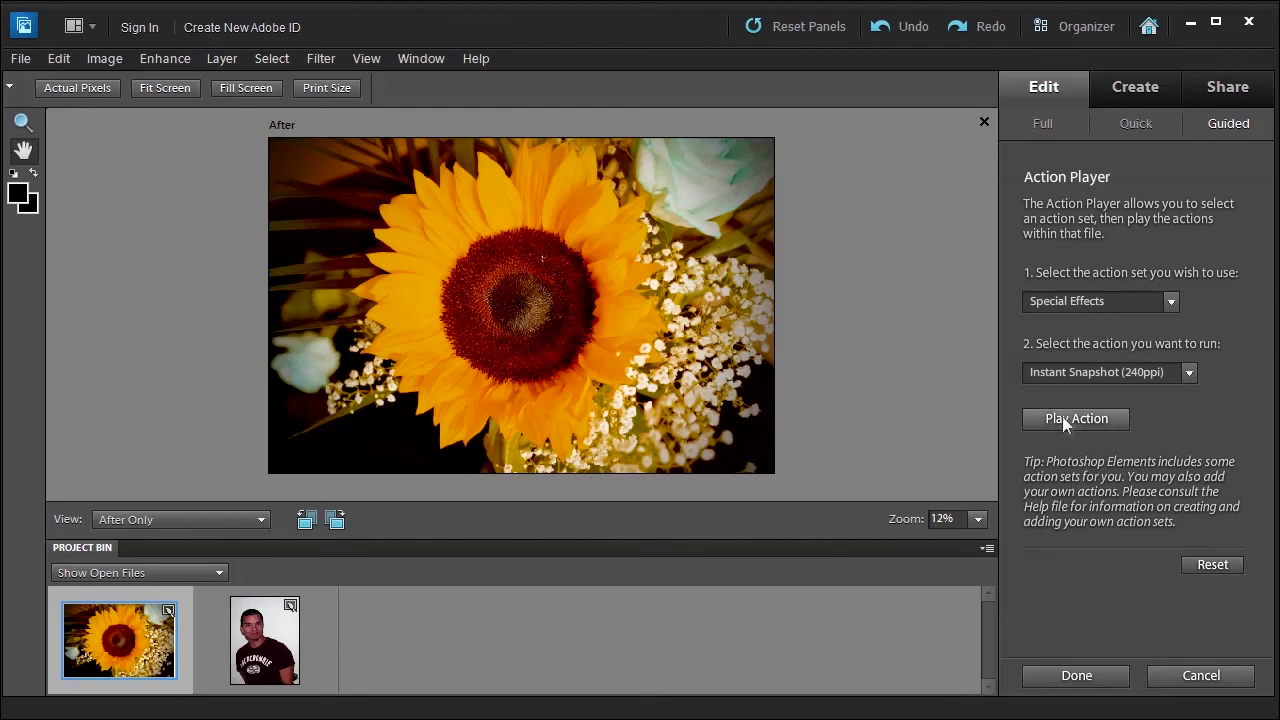
click(1062, 416)
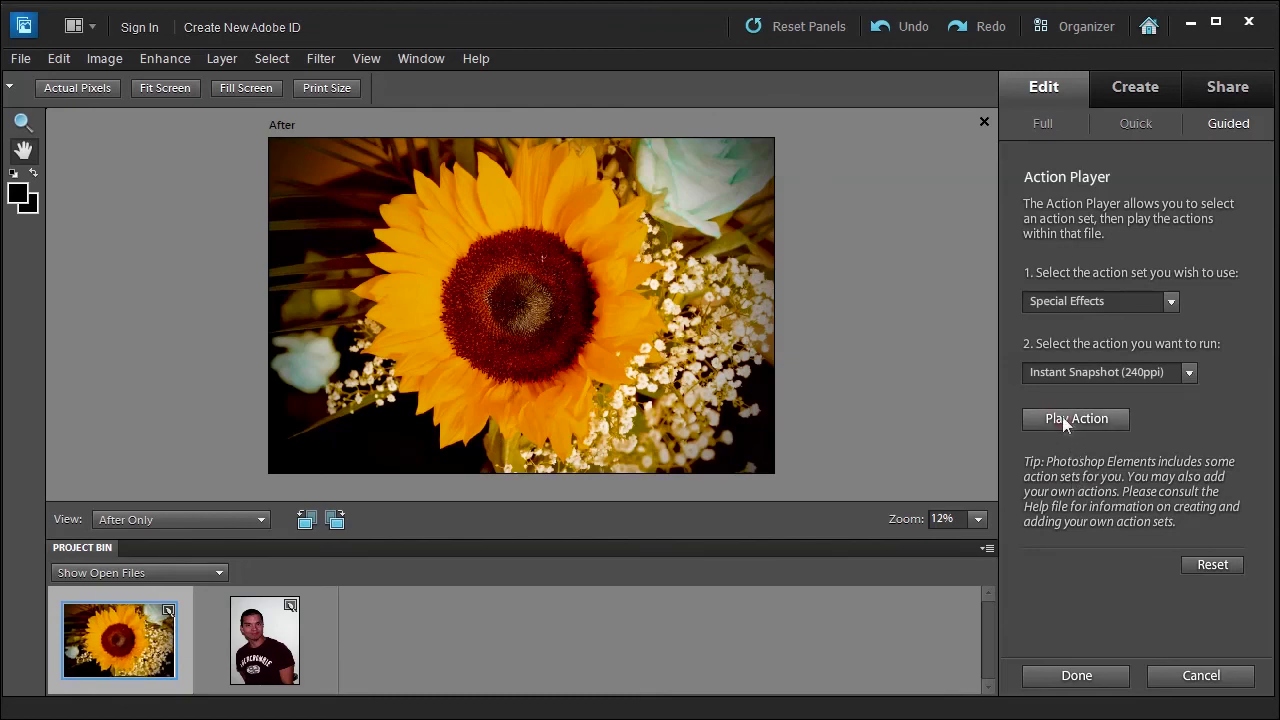